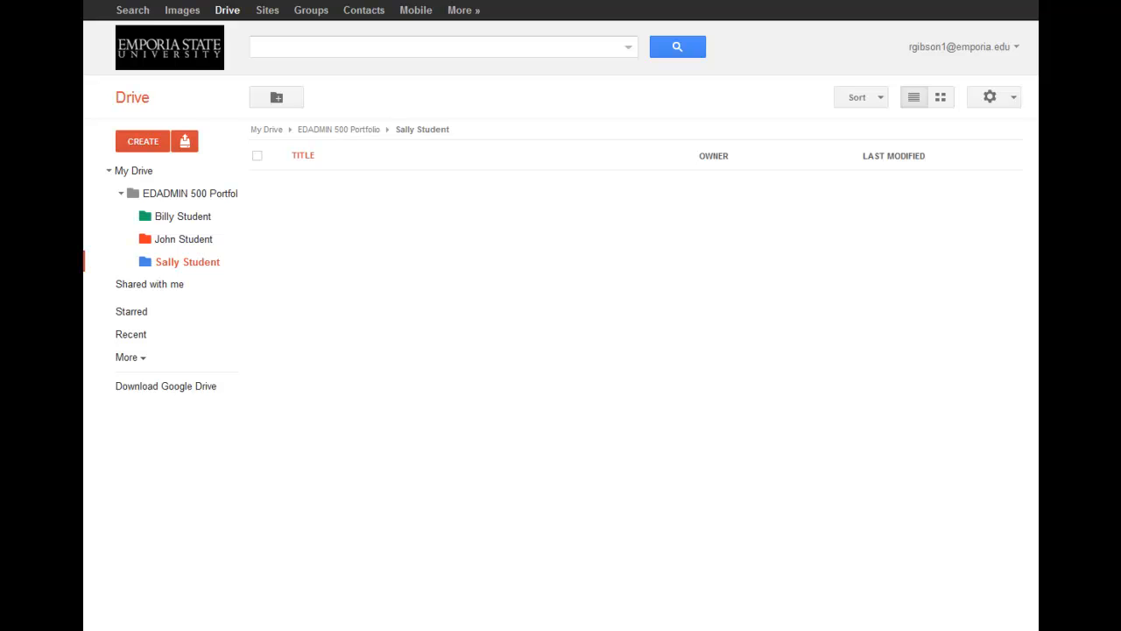
Step: Upload the Word file "Release_Notes_McGraw-Hill_Connect_and_Create_Building_Block_for_9.1_(v-2.0).docx" into the blue student folder and refresh its file list
left_click_drag(863, 429, 374, 234)
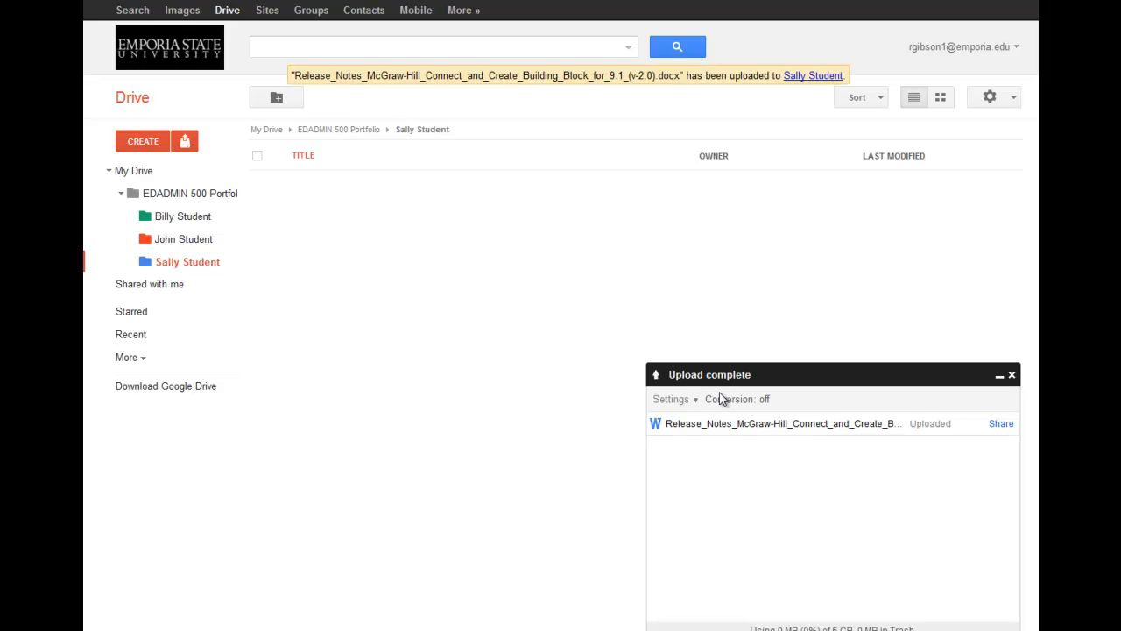
left_click(1012, 375)
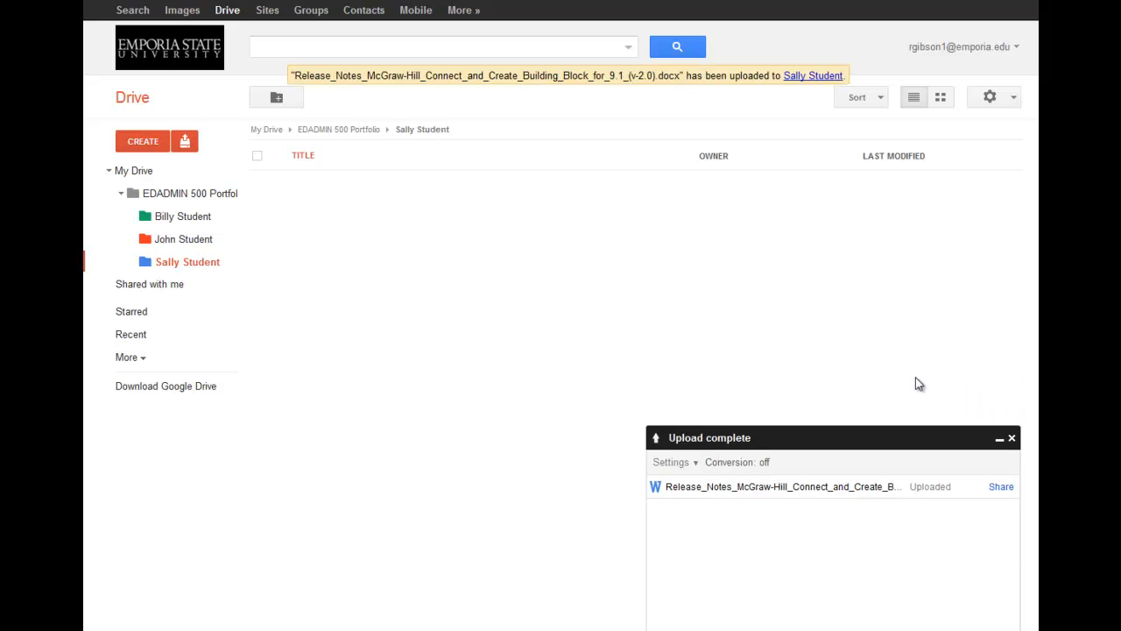
left_click(190, 263)
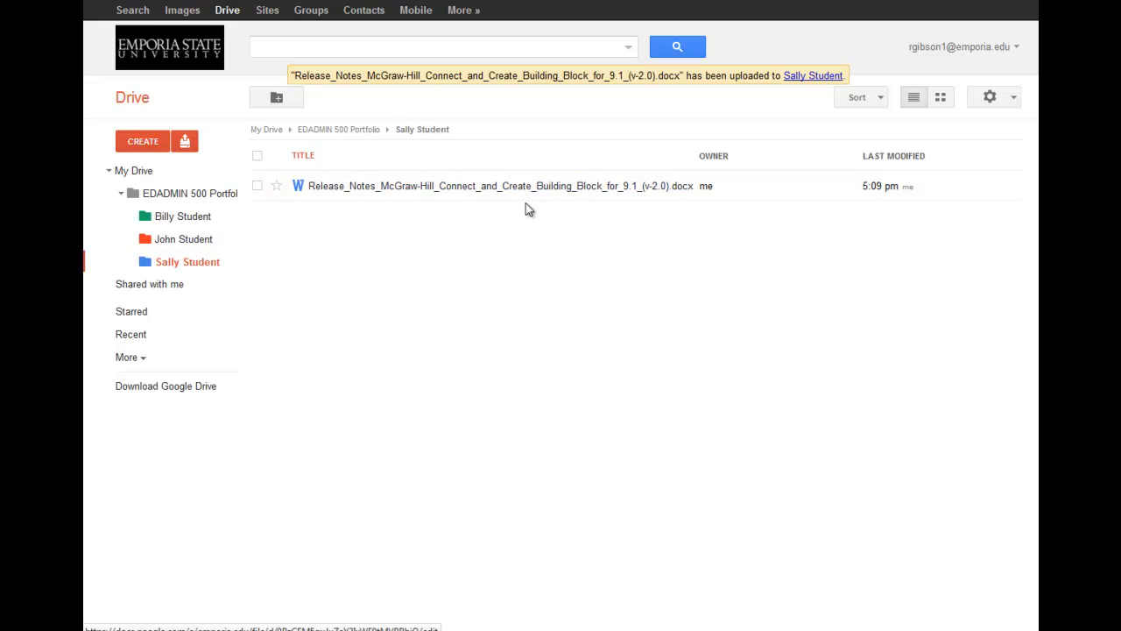
Step: Open the uploaded release notes, look through pages 5 to 7 in the preview, and return to the Drive file list
left_click(413, 187)
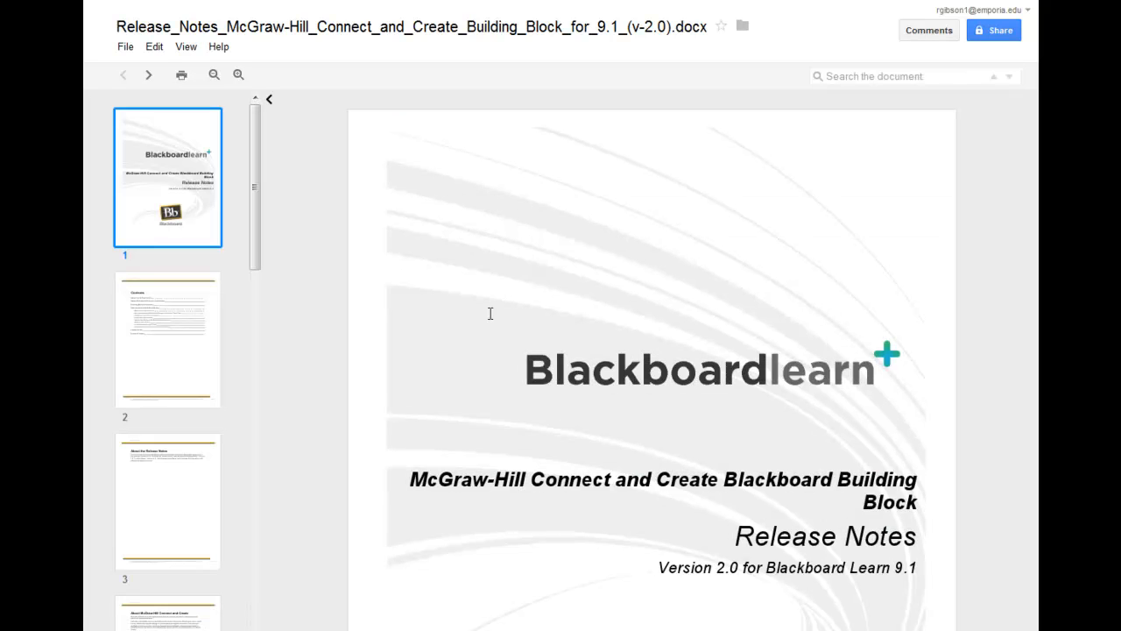
left_click_drag(254, 232, 245, 363)
left_click(210, 248)
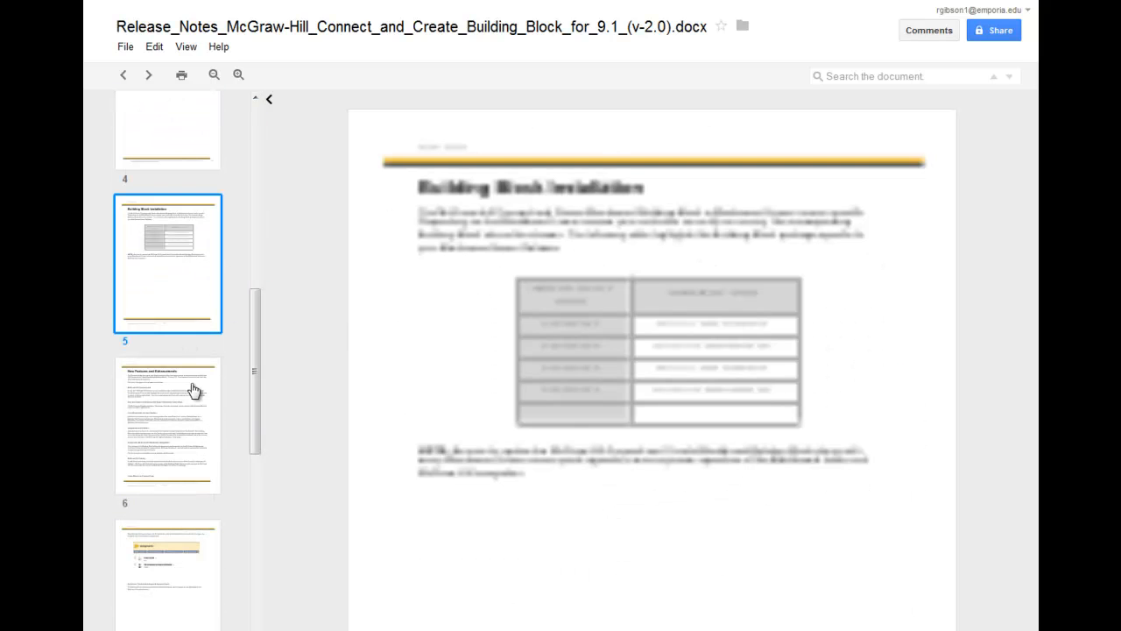
left_click(195, 398)
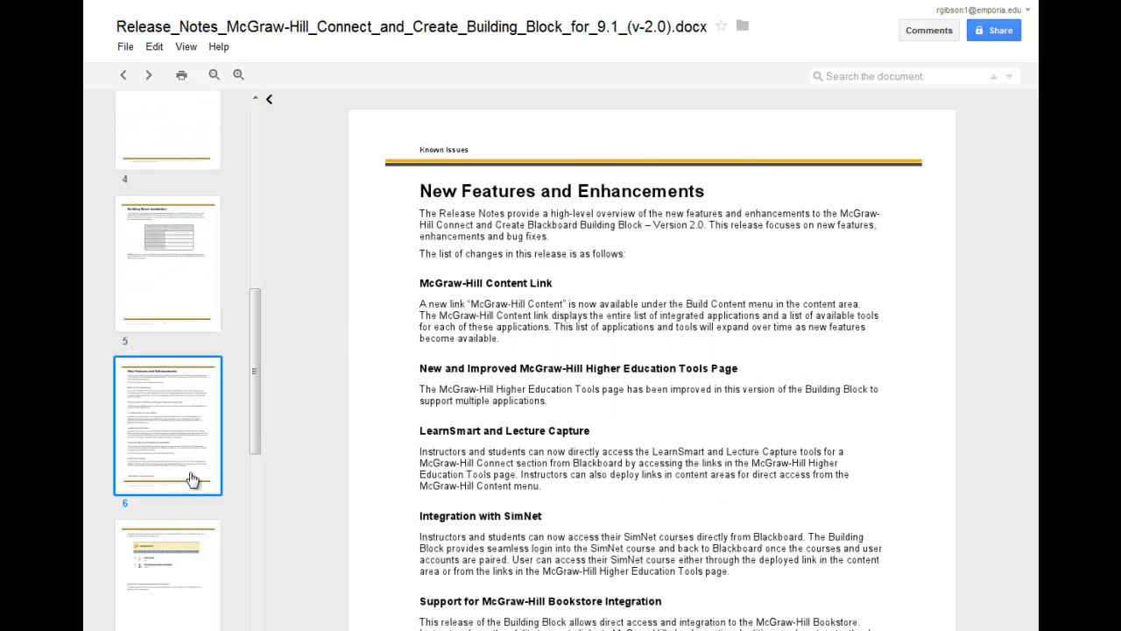
left_click(184, 548)
left_click_drag(258, 343, 283, 131)
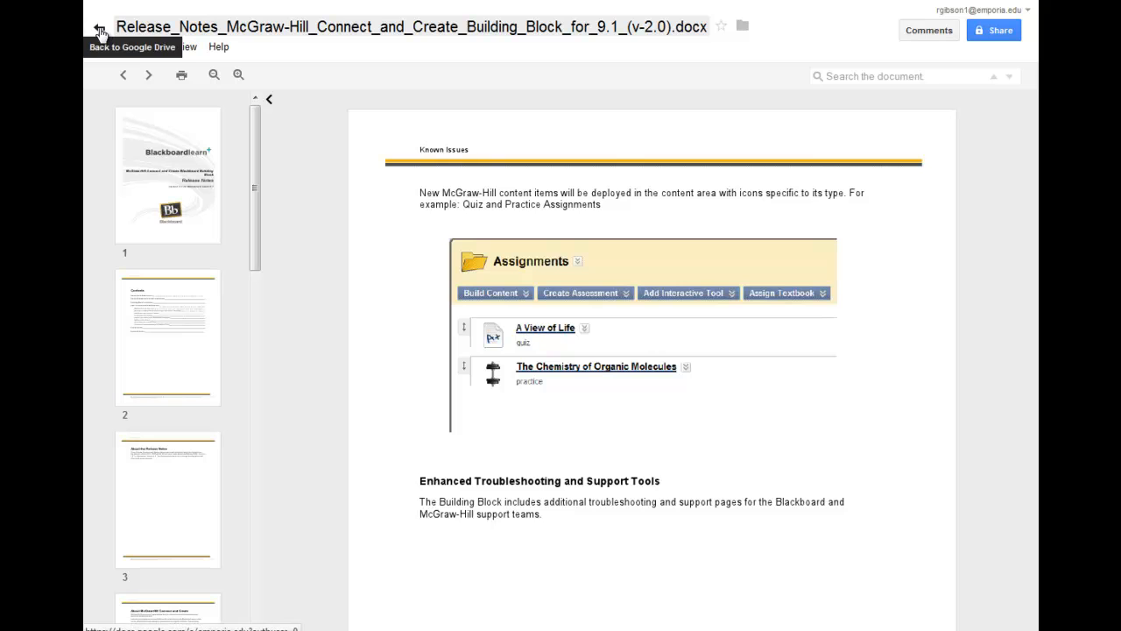
left_click(99, 31)
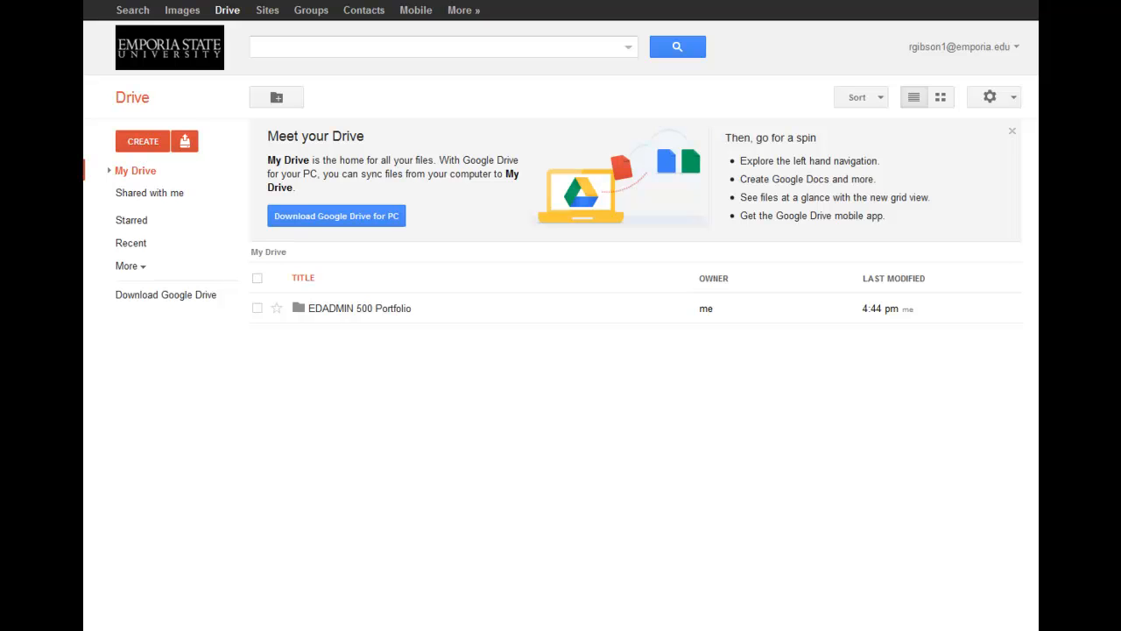
Step: Upload "20120426 esu camera and microphone systems 2 cameras.pdf" and "Instructional Design and Fair Use.pptx" to the blue student folder in EDADMIN 500 Portfolio
left_click_drag(985, 575, 710, 490)
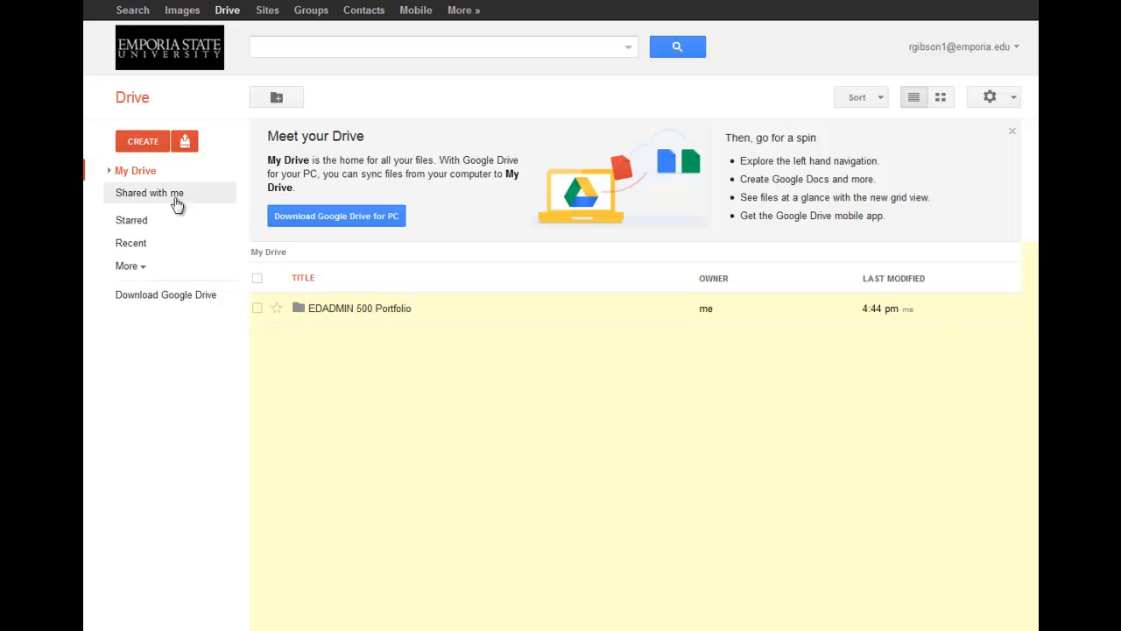
left_click(110, 171)
left_click_drag(147, 203, 190, 266)
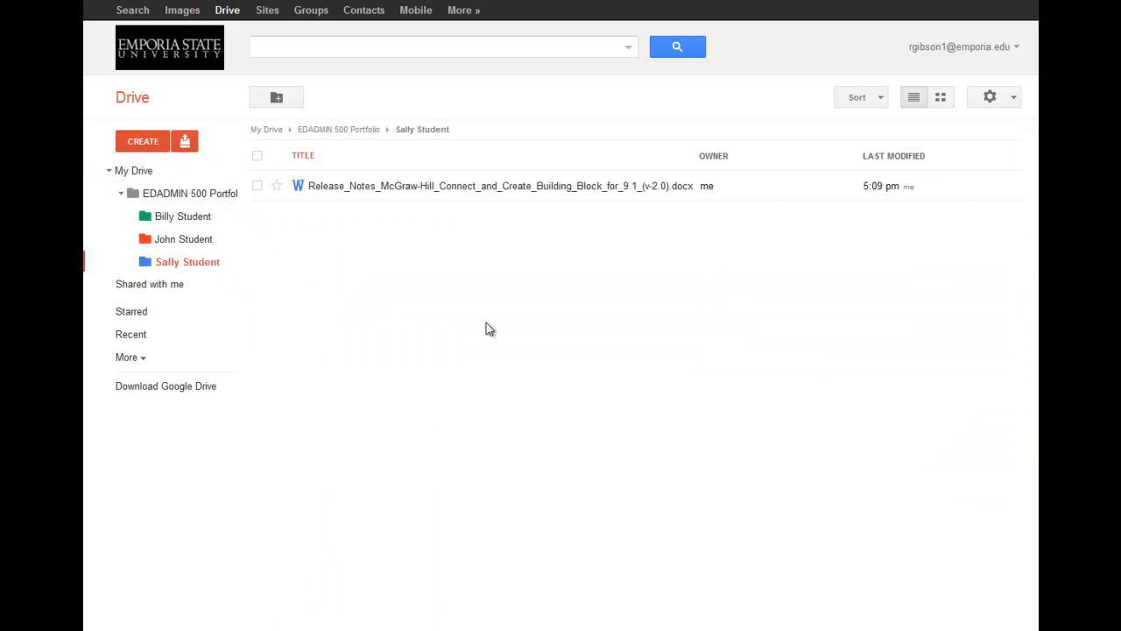
left_click_drag(920, 534, 541, 303)
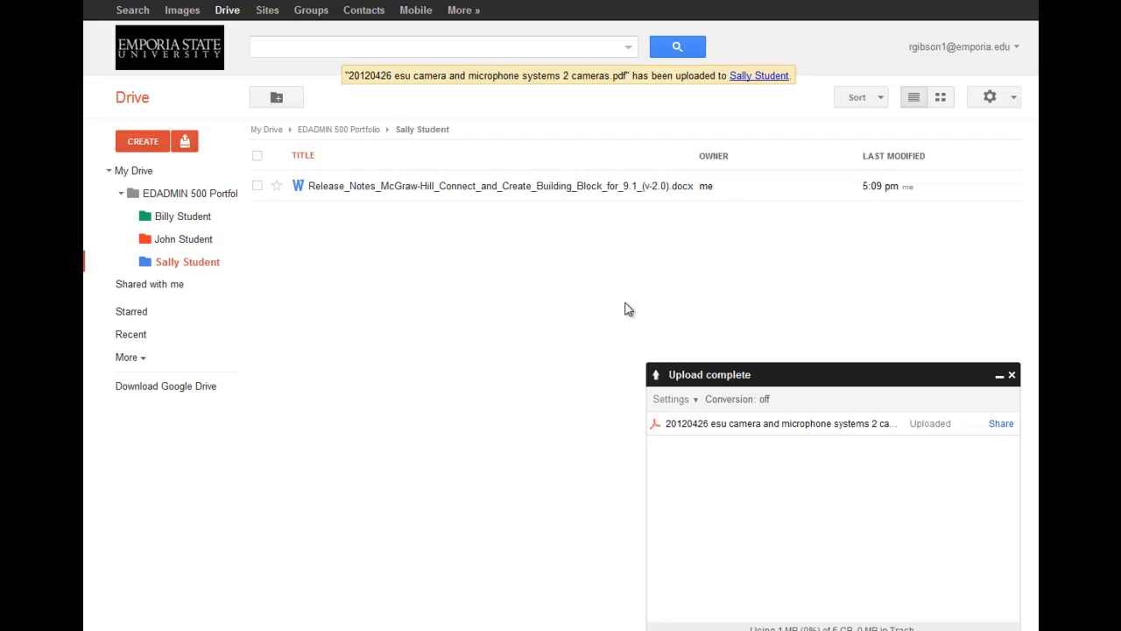
left_click(1012, 374)
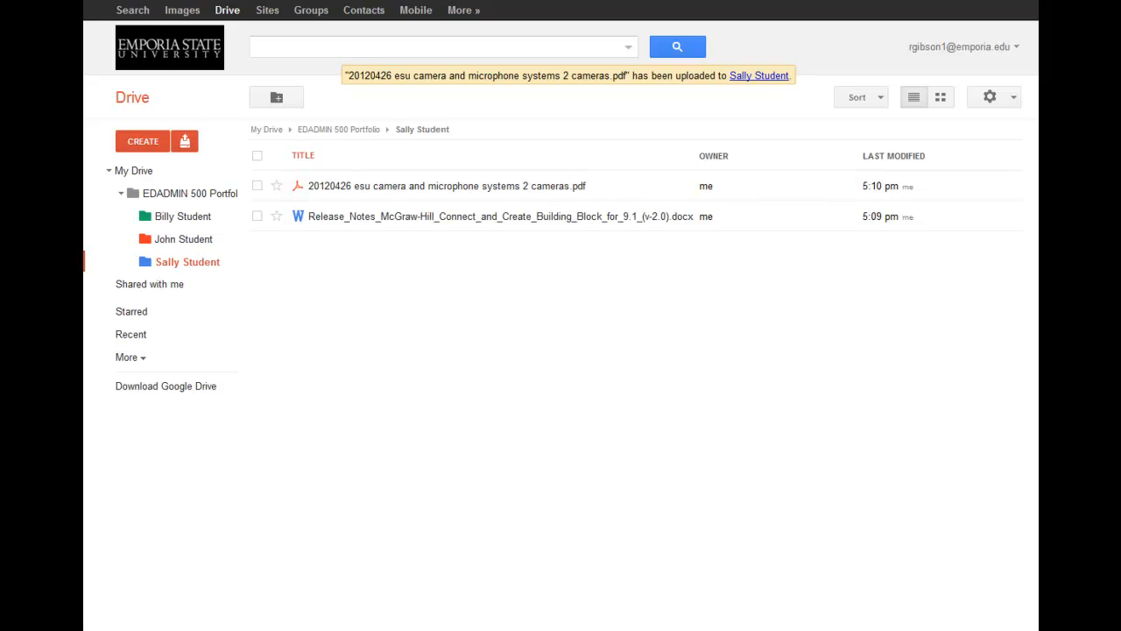
left_click_drag(1038, 430, 586, 332)
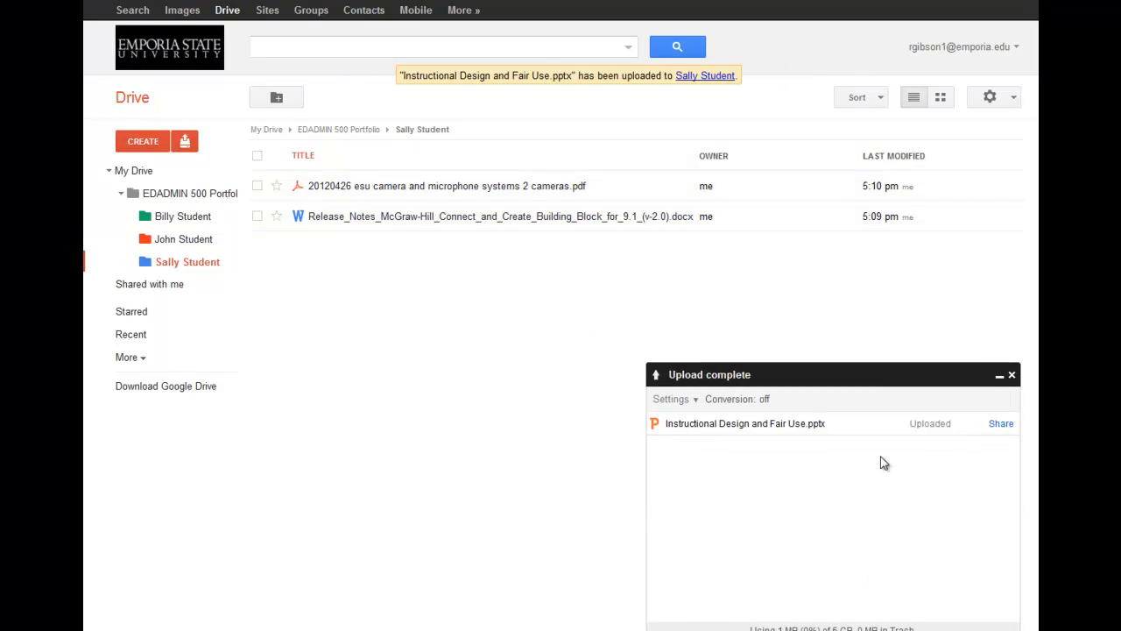
left_click(1012, 375)
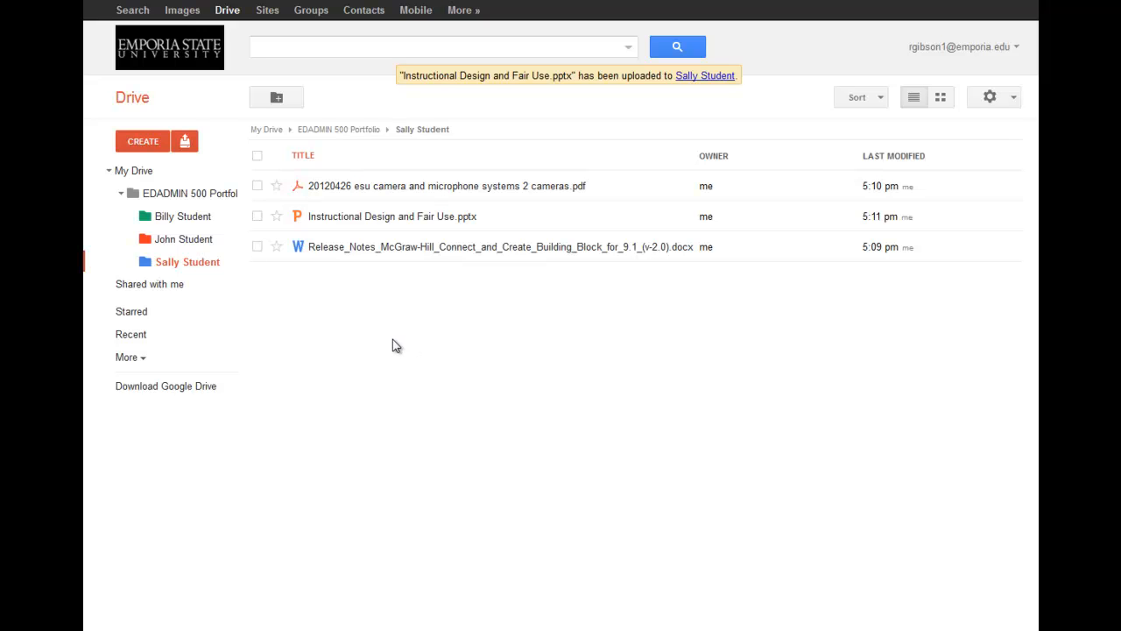
Step: Create a new text document inside the green student folder and enter the text "Create a new document"
left_click(179, 242)
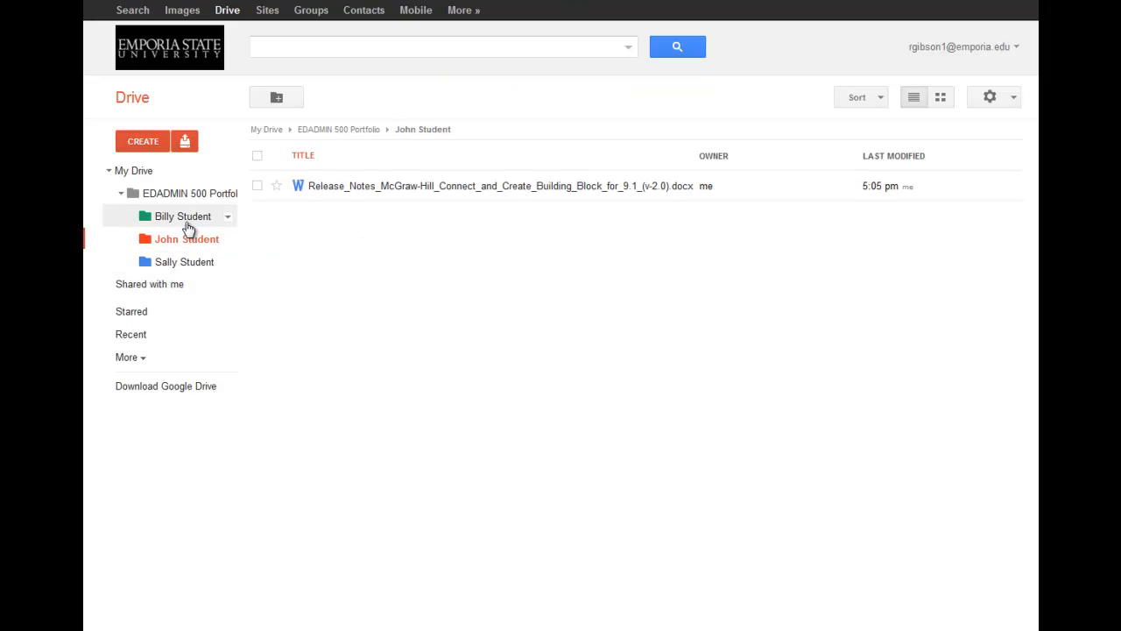
left_click(187, 226)
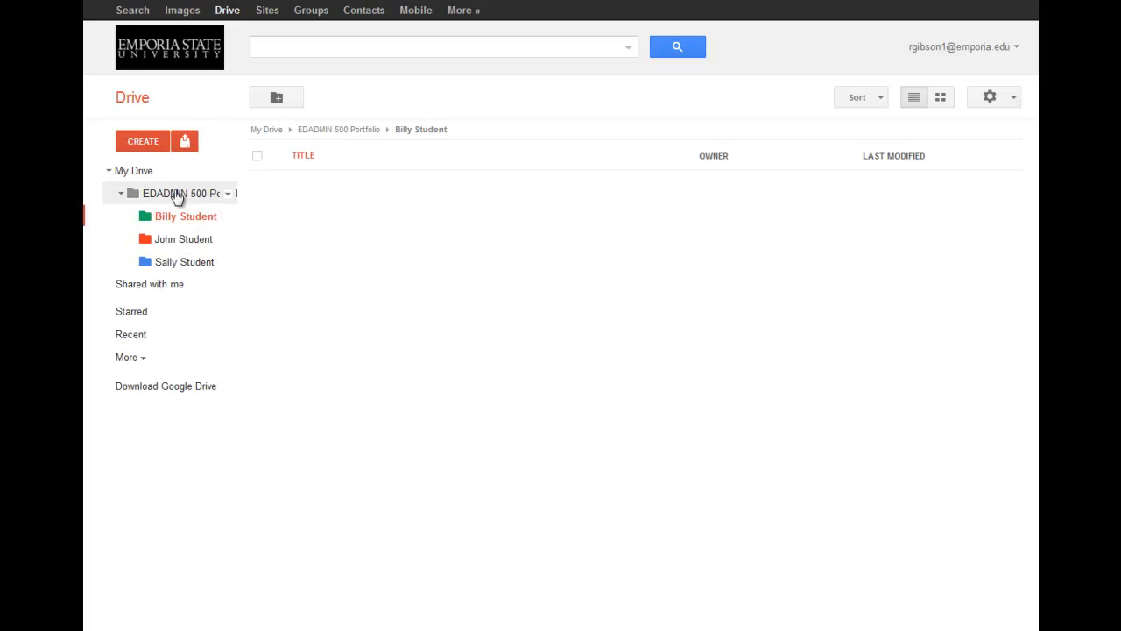
left_click(143, 142)
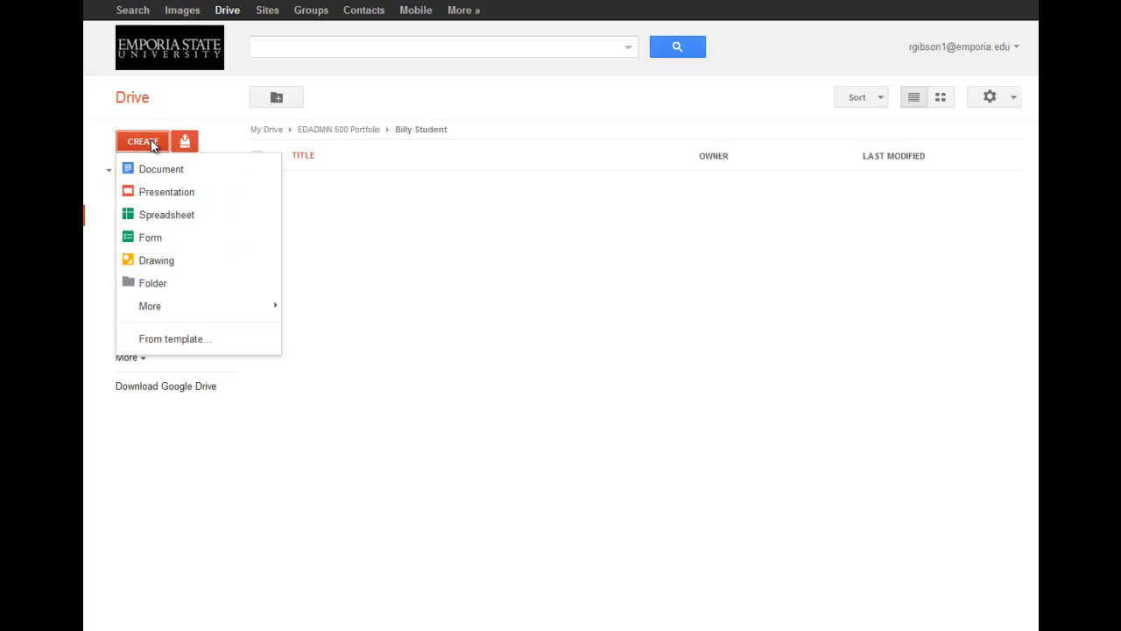
left_click(154, 171)
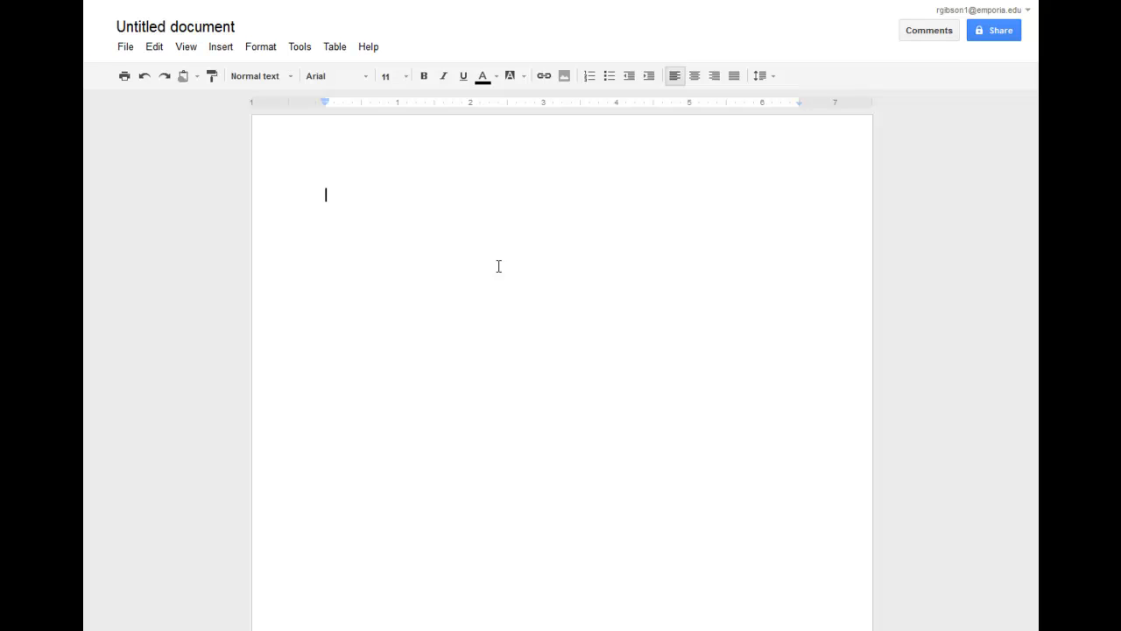
type("Create a")
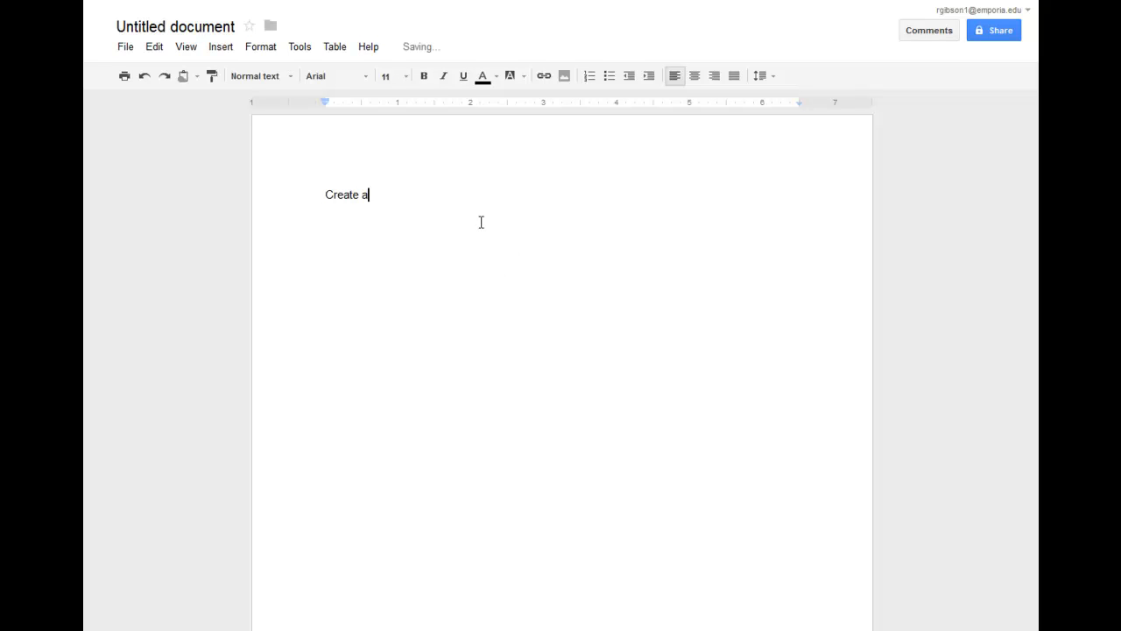
type(" new documents")
key("BackSpace")
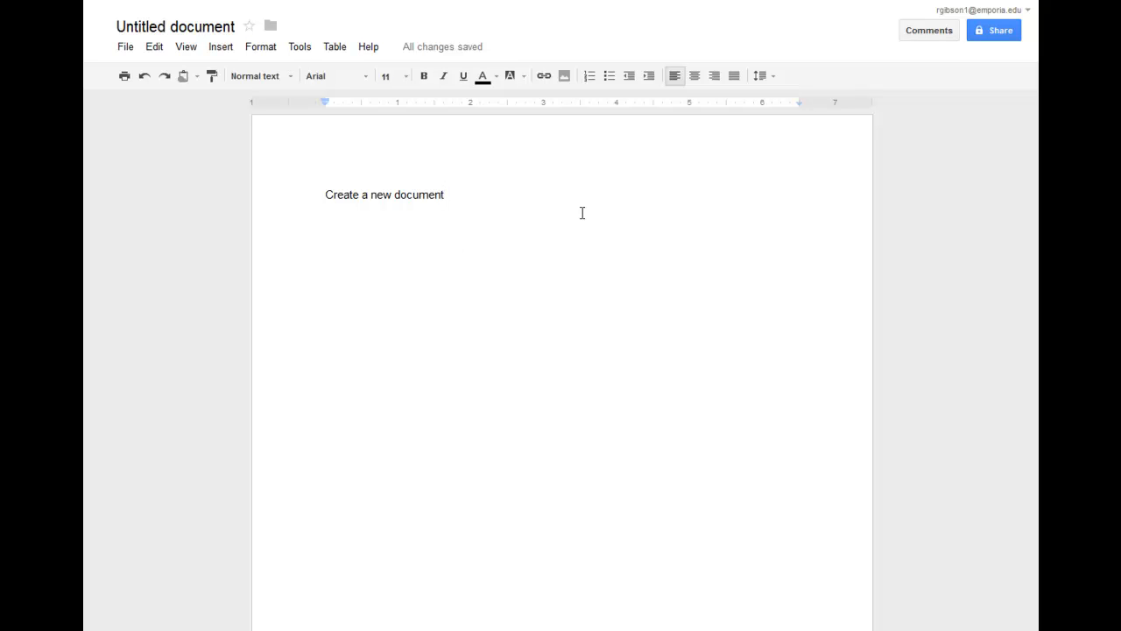
Step: View who has access in the document's sharing settings, and close them without adding anyone
left_click(995, 31)
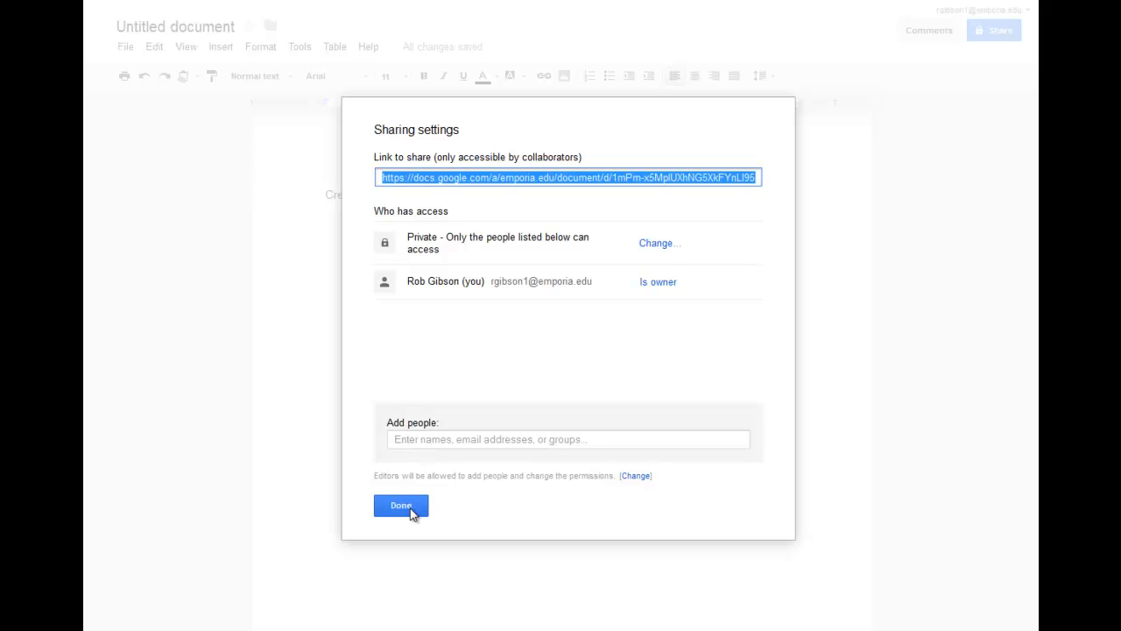
left_click(411, 510)
scroll(365, 421, "down", 2)
scroll(365, 422, "up", 2)
scroll(365, 421, "down", 2)
scroll(366, 422, "up", 2)
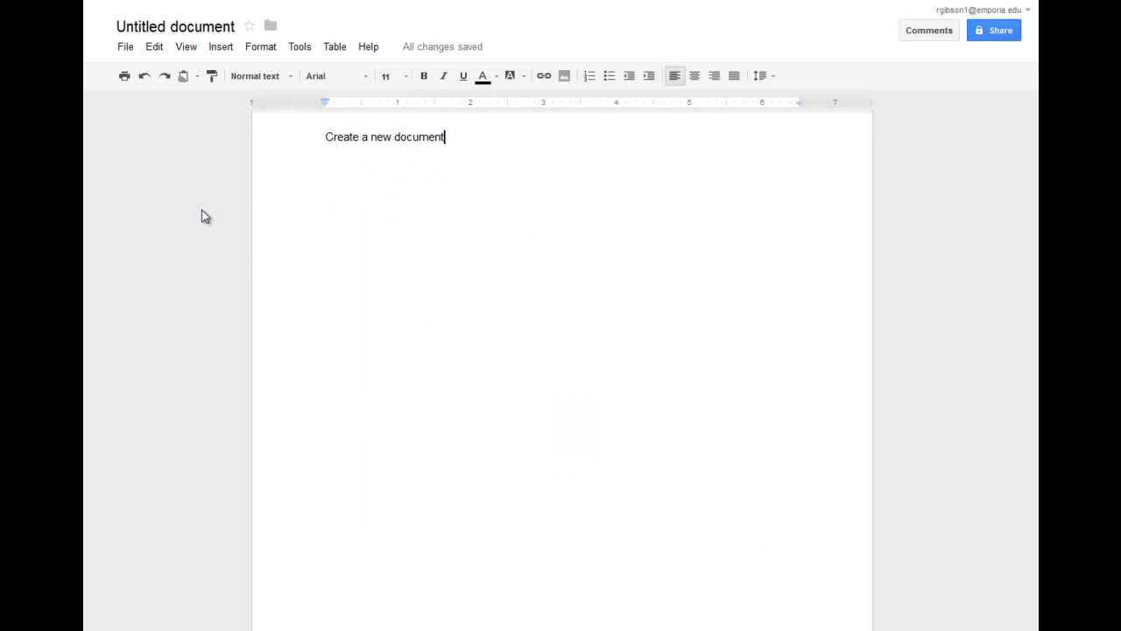
Step: Go back to Drive and reopen the untitled document from the green student folder in EDADMIN 500 Portfolio
left_click(100, 28)
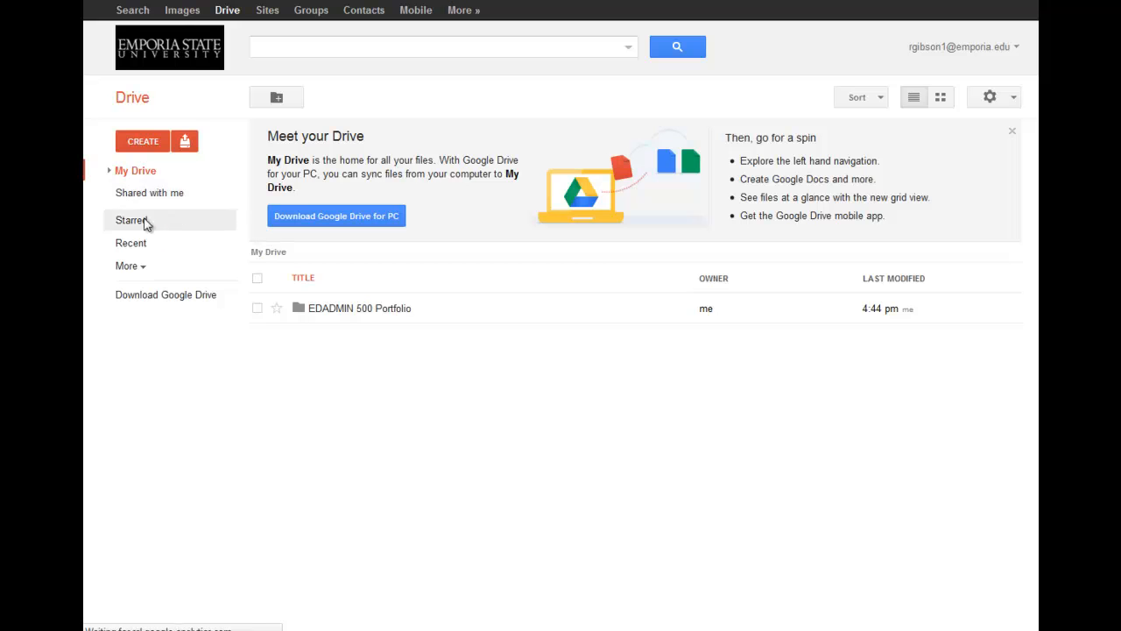
left_click(111, 170)
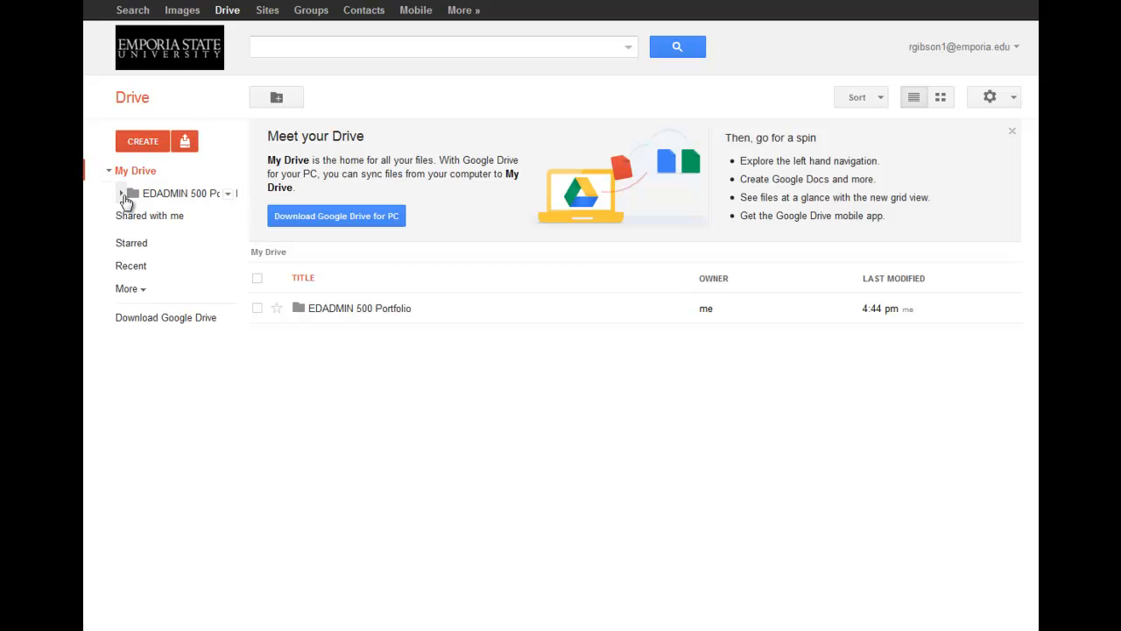
left_click(121, 192)
left_click(173, 219)
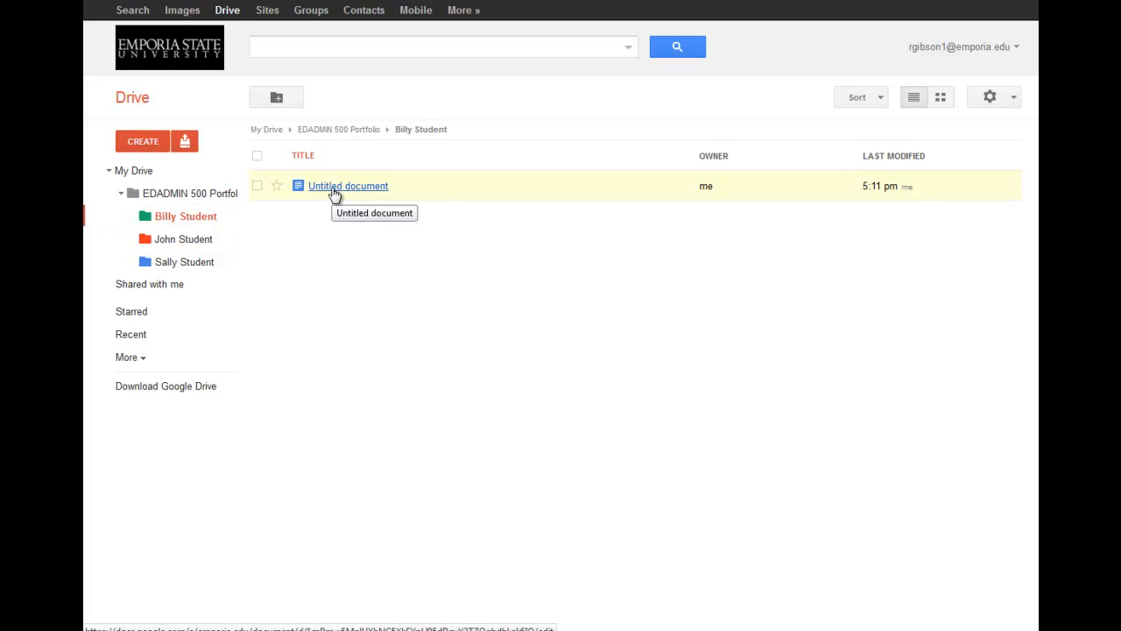
left_click(333, 195)
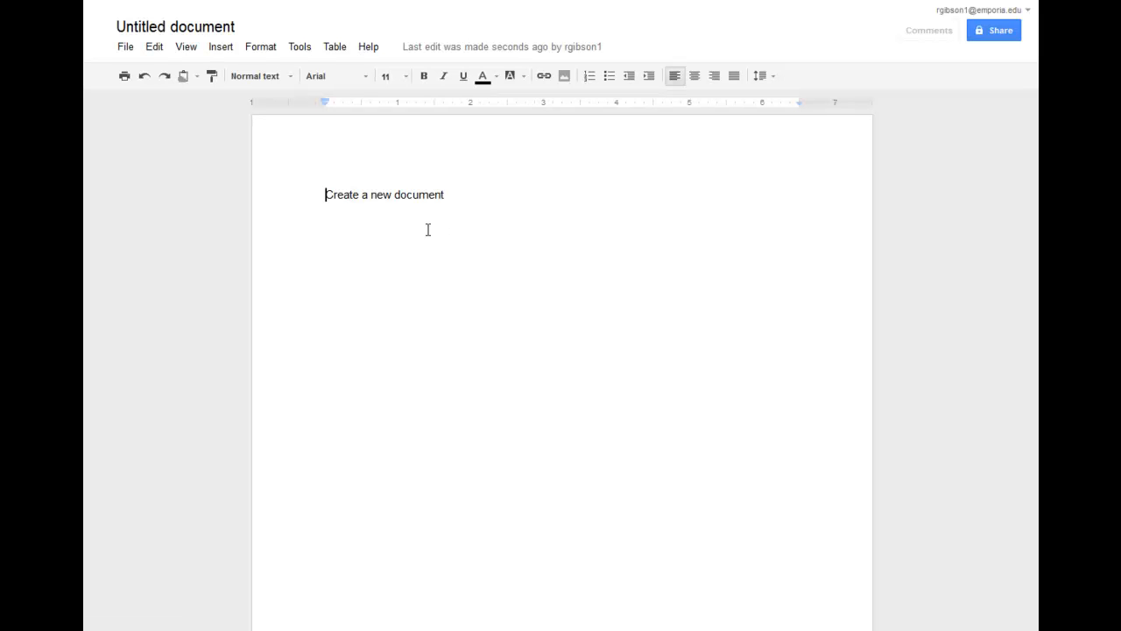
Step: Rename the untitled document as "John's Document"
left_click(126, 48)
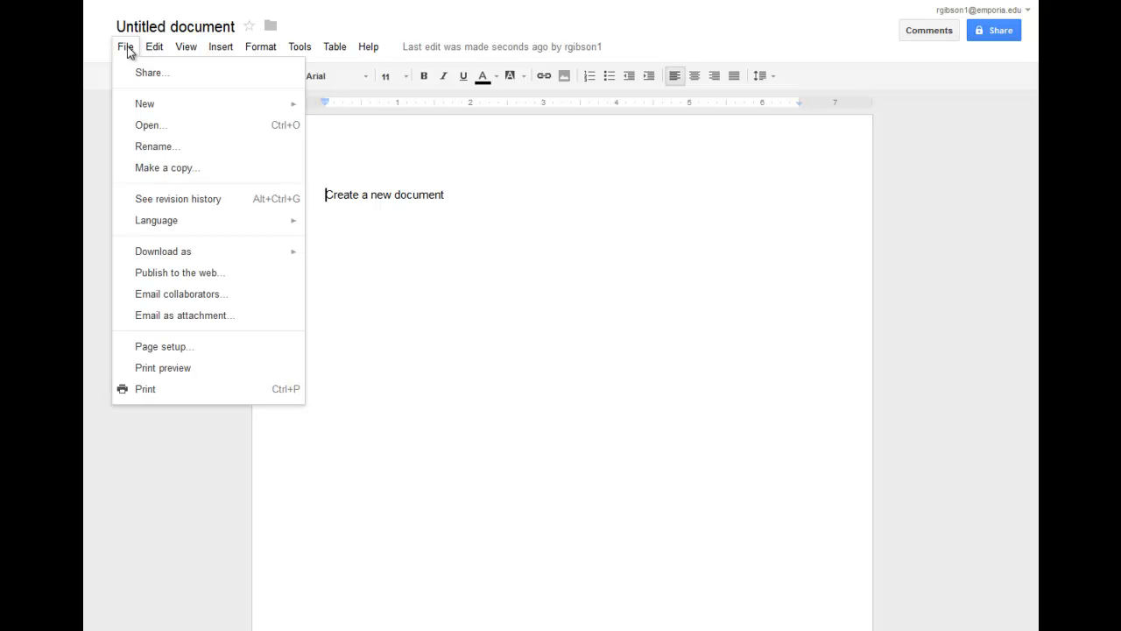
left_click(158, 146)
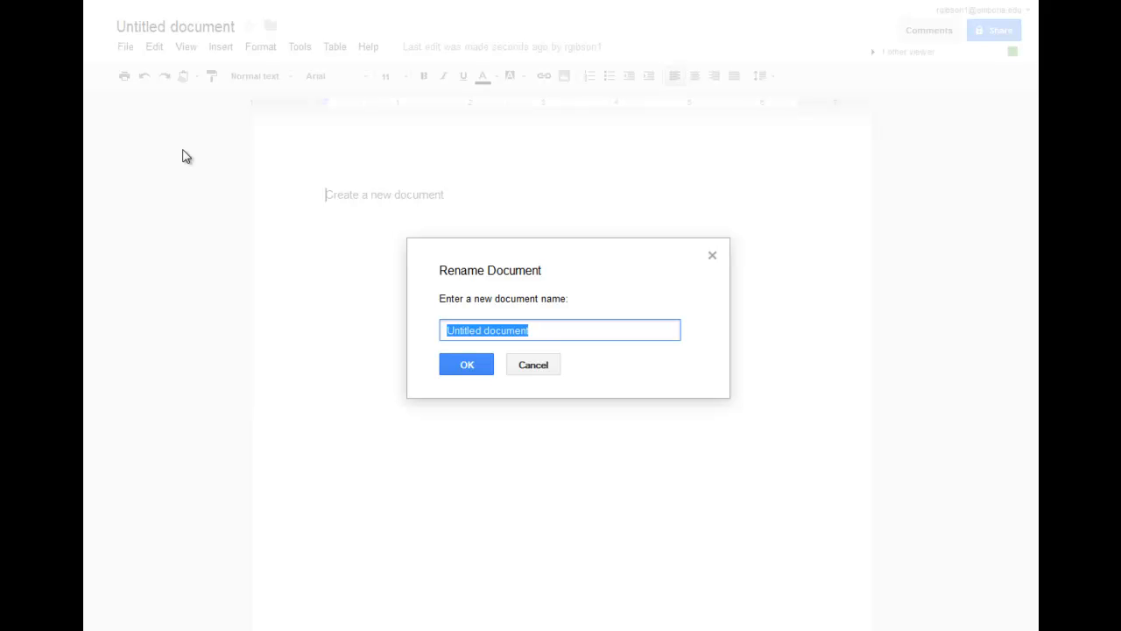
type("John's Document")
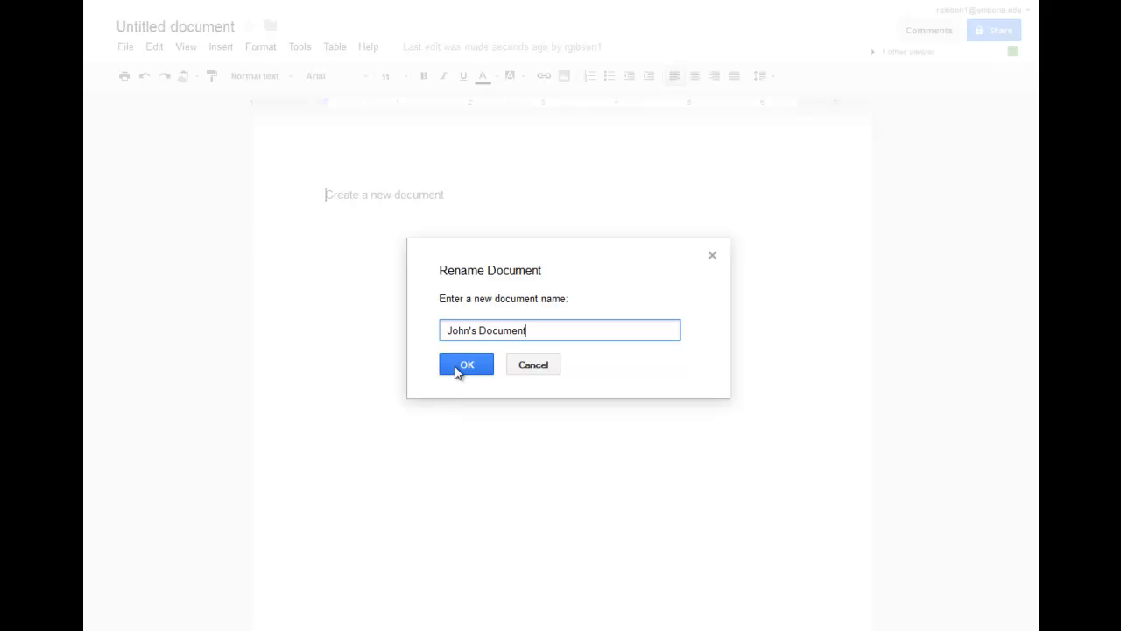
left_click(467, 364)
Step: Return to Drive, find the renamed document in the green student folder, and open it again
left_click(103, 32)
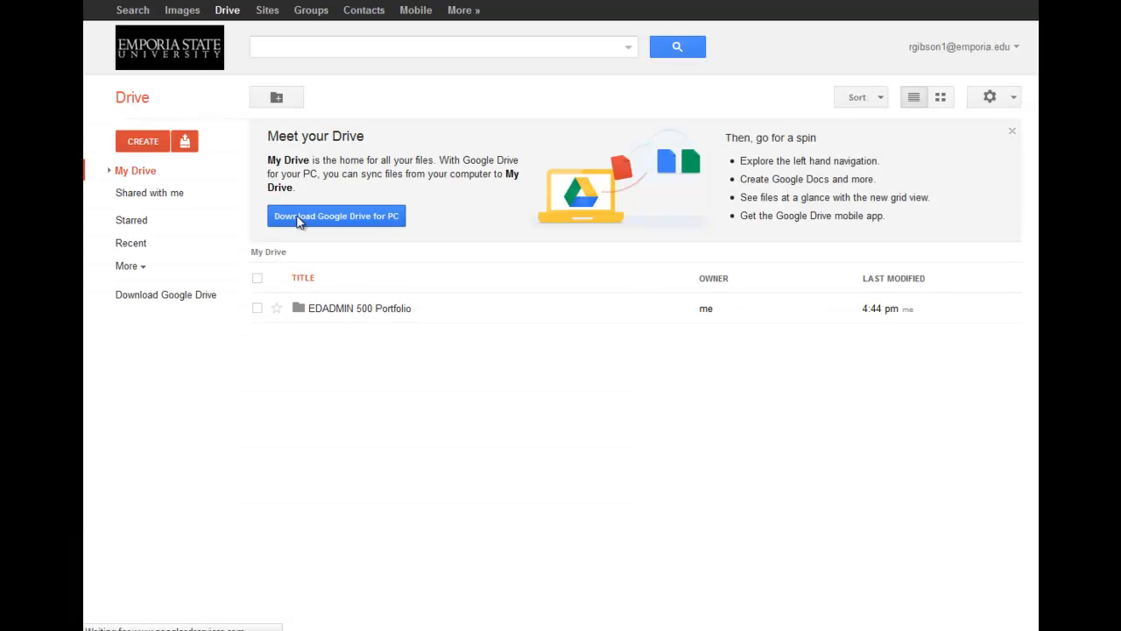
left_click(109, 170)
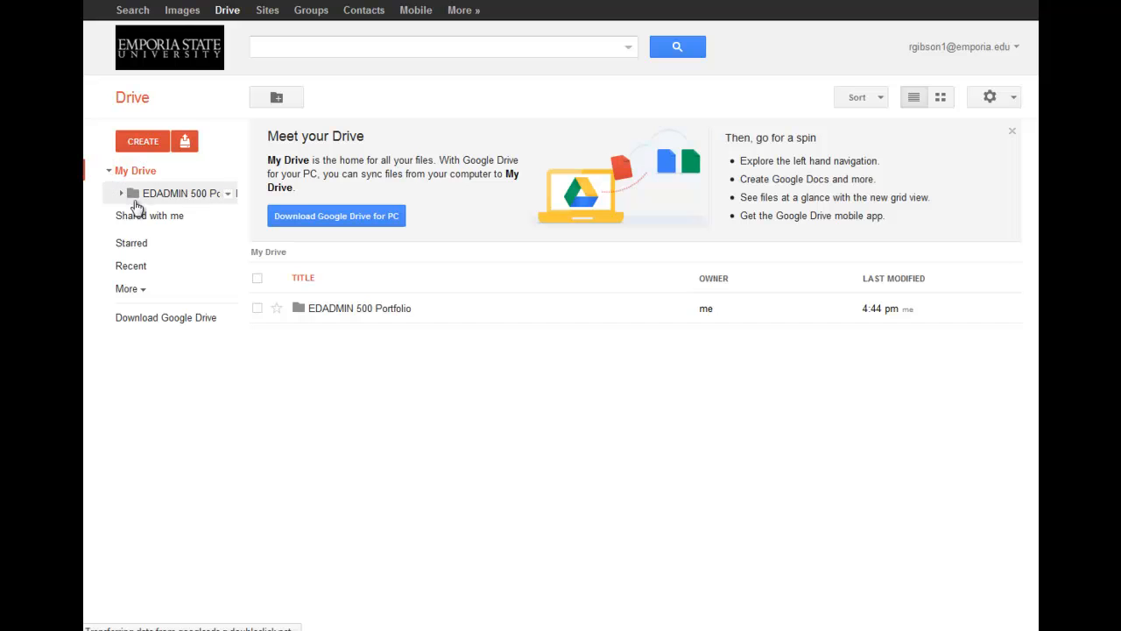
left_click(122, 194)
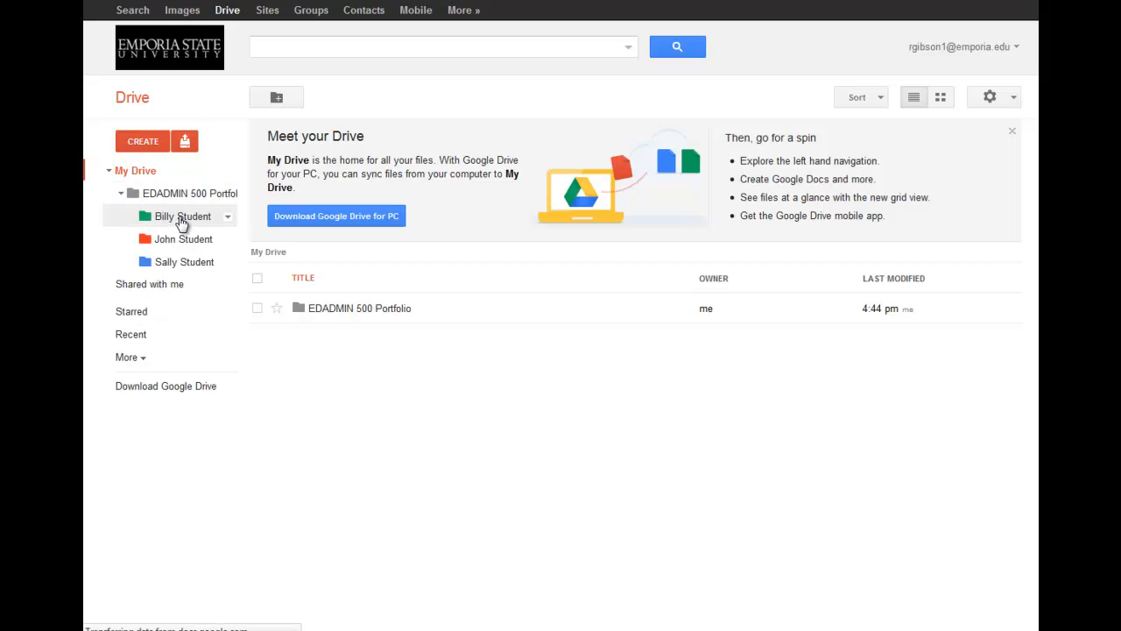
left_click(181, 236)
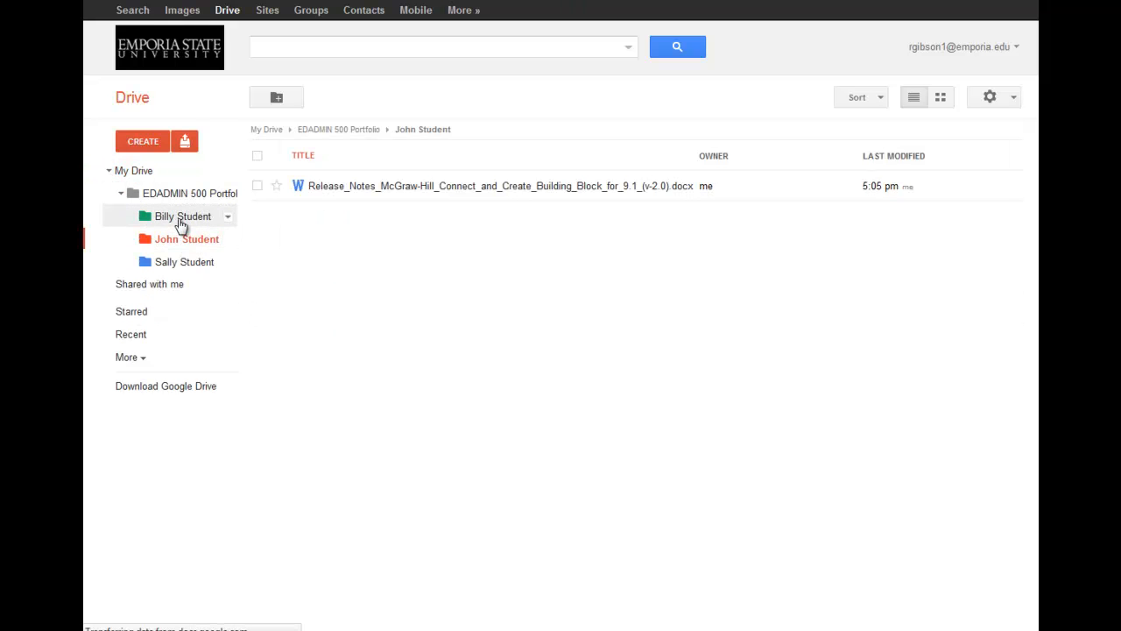
left_click(180, 219)
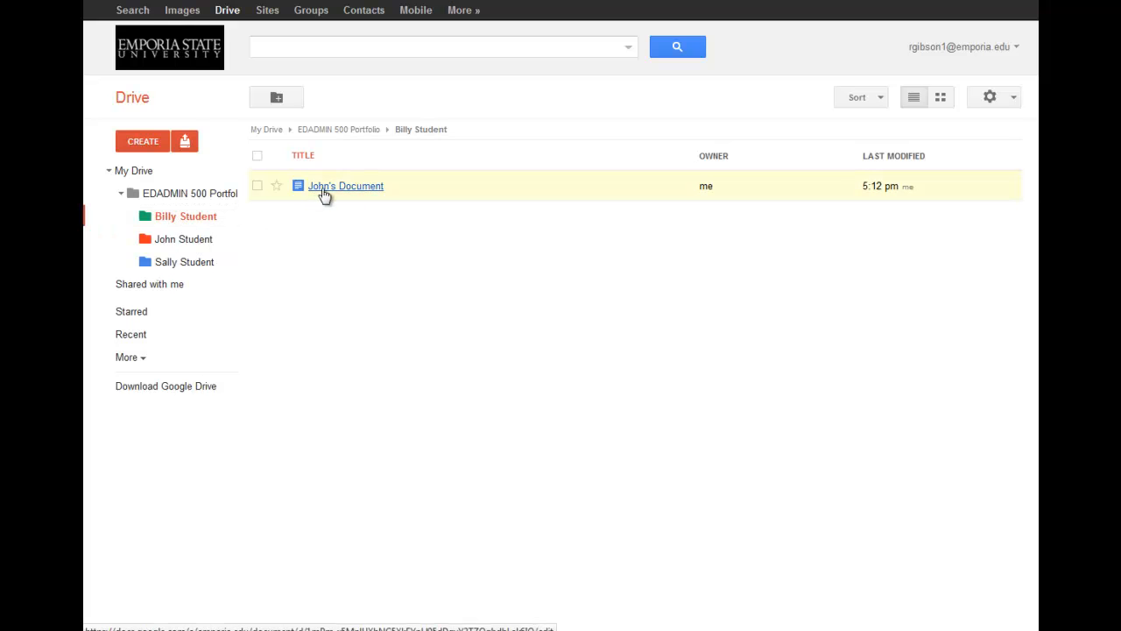
left_click(357, 194)
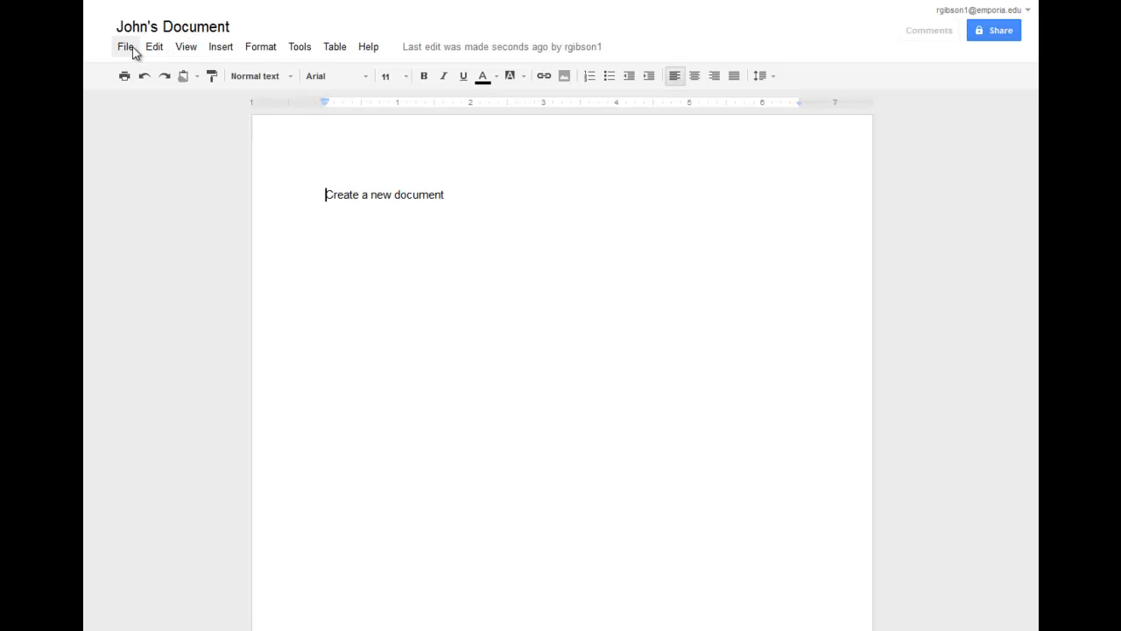
Step: Rename the open document as "Billy's Document"
left_click(128, 48)
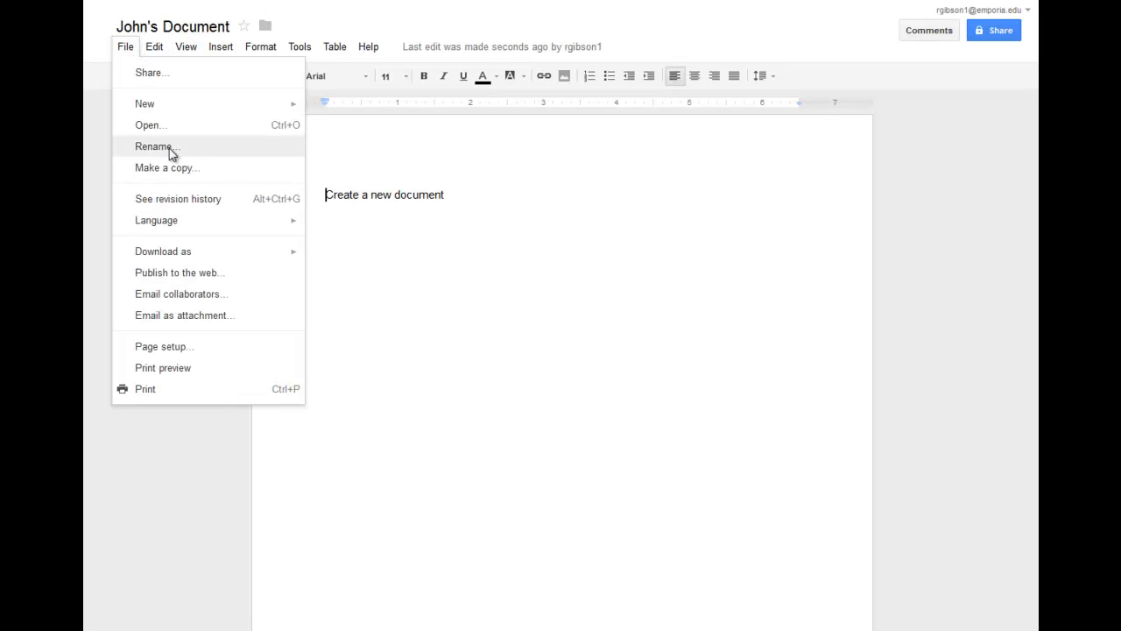
left_click(154, 146)
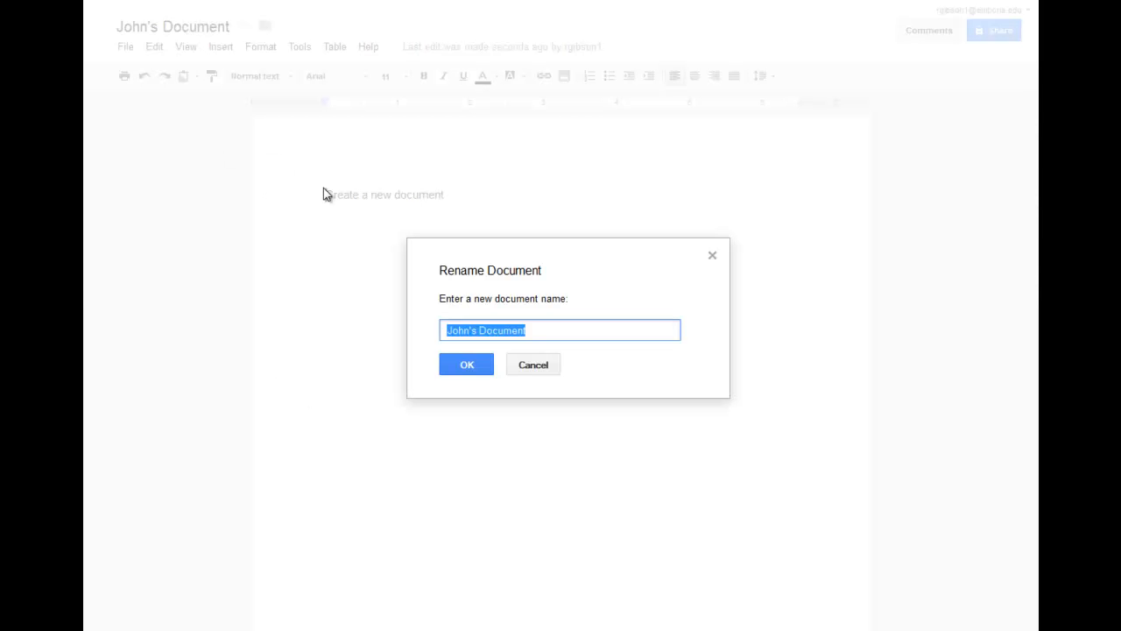
left_click(480, 331)
key("BackSpace")
key("BackSpace")
key("BackSpace")
key("BackSpace")
key("BackSpace")
key("BackSpace")
key("BackSpace")
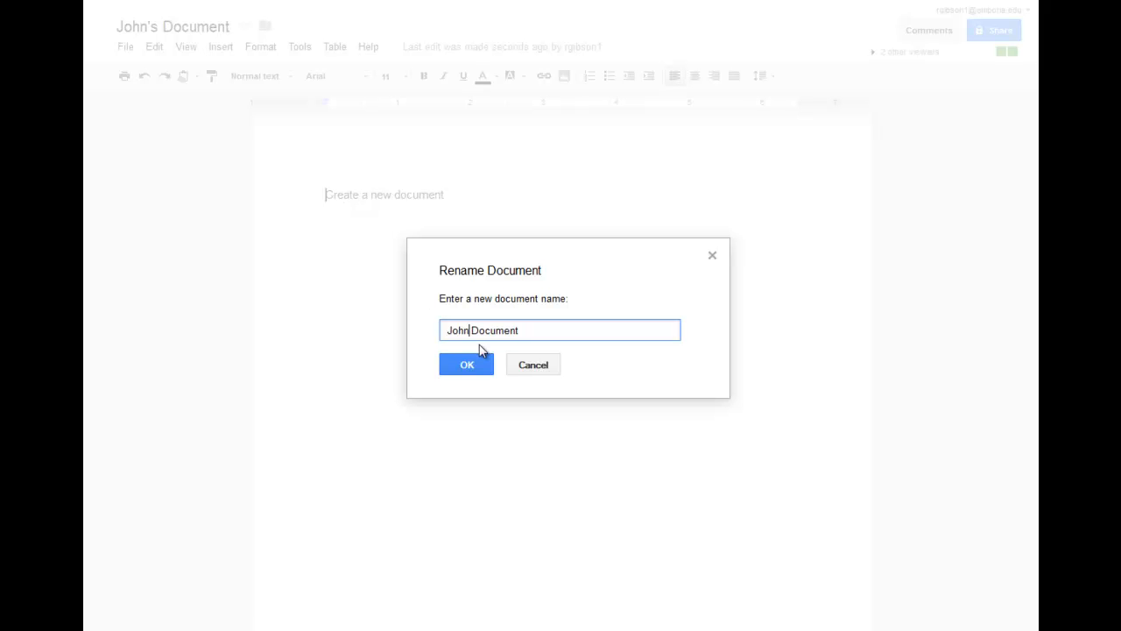
type("Billy's")
left_click(474, 368)
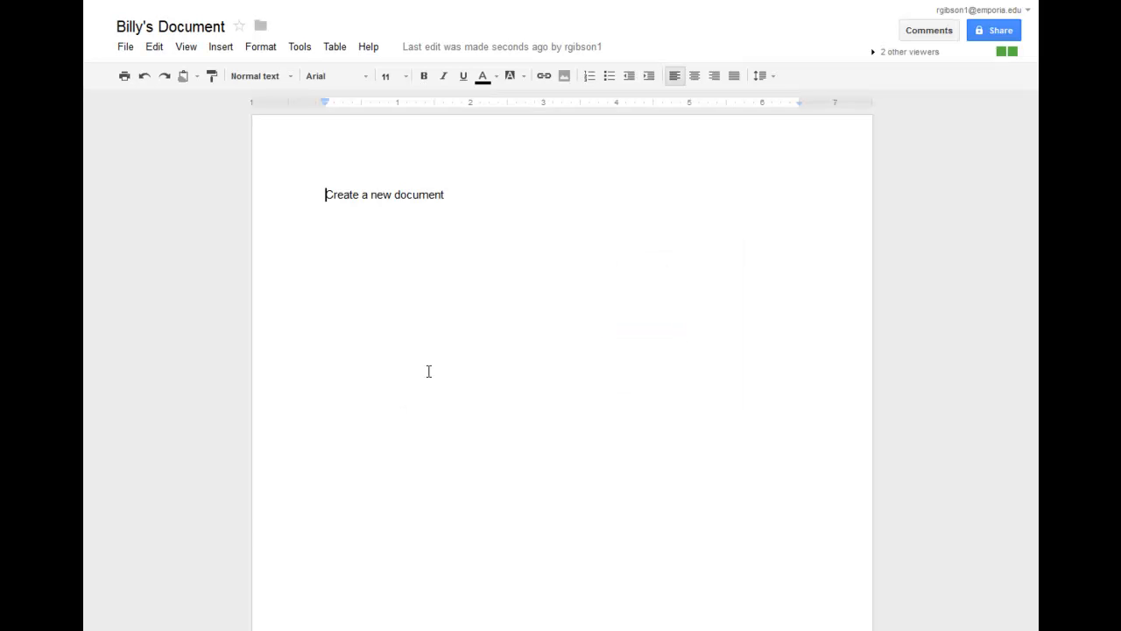
Step: Extend the document's text line to read "Create a new document. Type and edit"
left_click(458, 203)
type(". ")
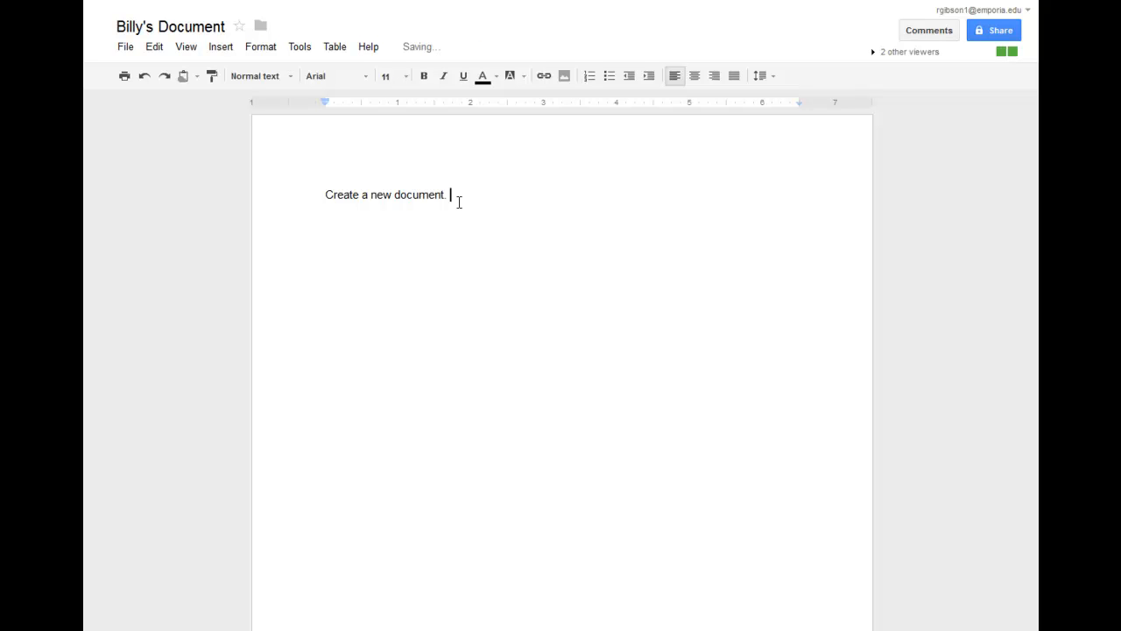
type("Type and edit")
left_click(125, 48)
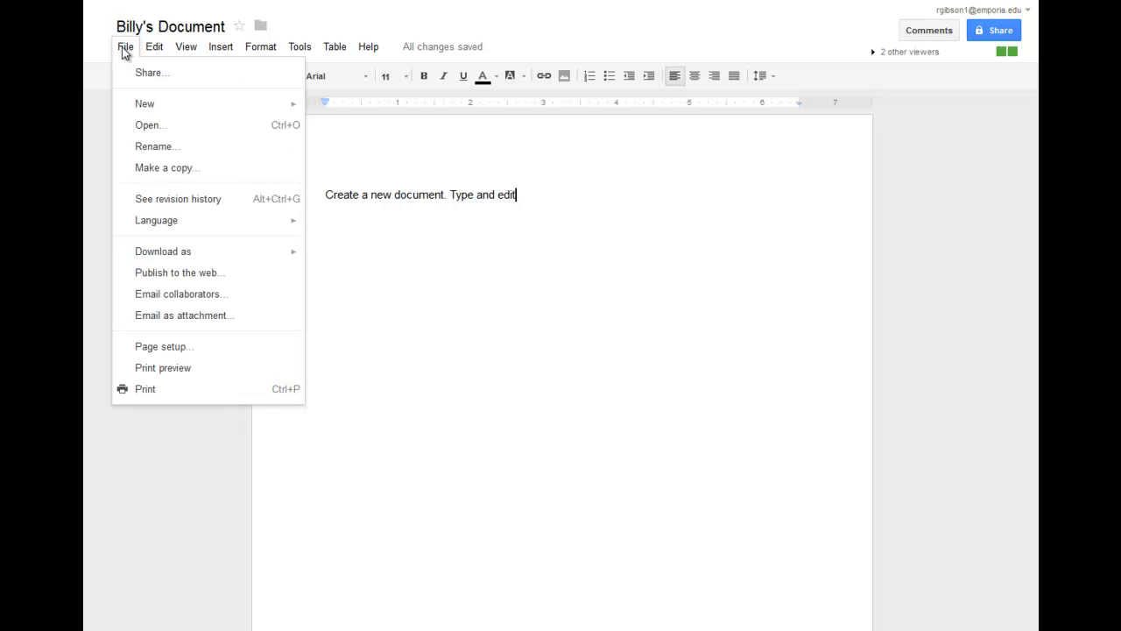
left_click(175, 473)
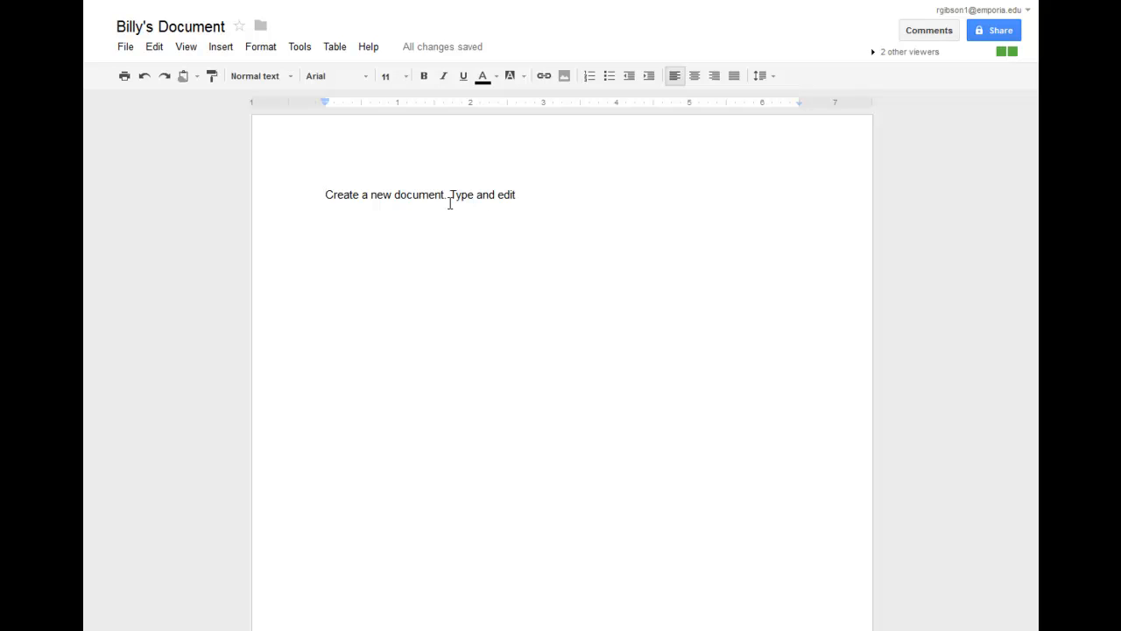
Step: Return to Drive and reopen Billy's Document from the green student folder in EDADMIN 500 Portfolio
left_click(99, 33)
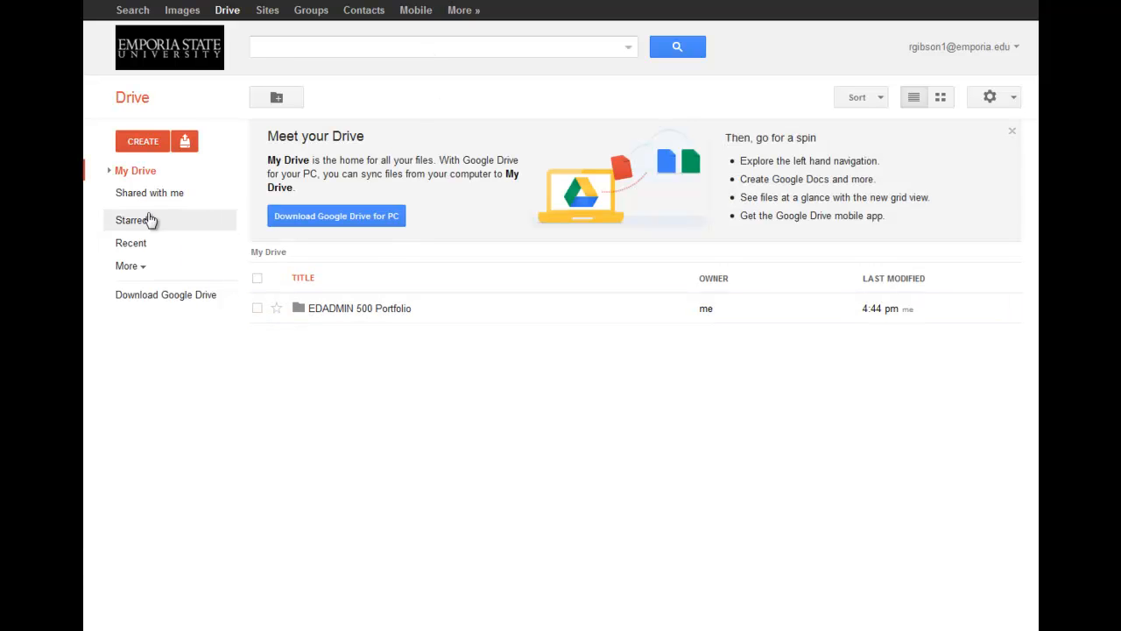
left_click(109, 170)
left_click(120, 194)
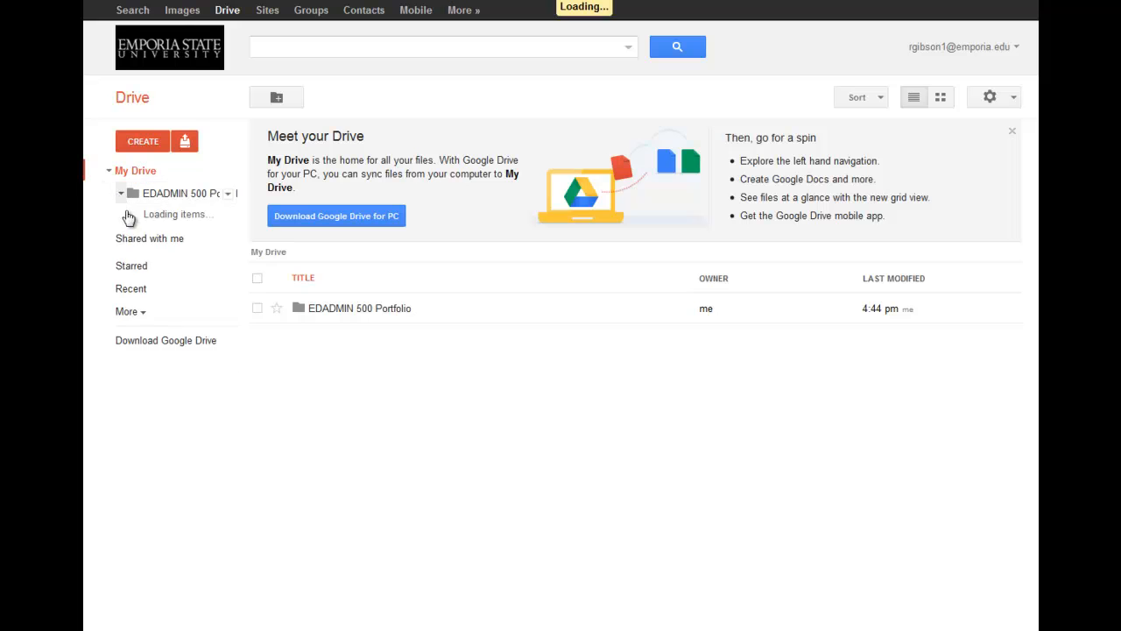
left_click(174, 219)
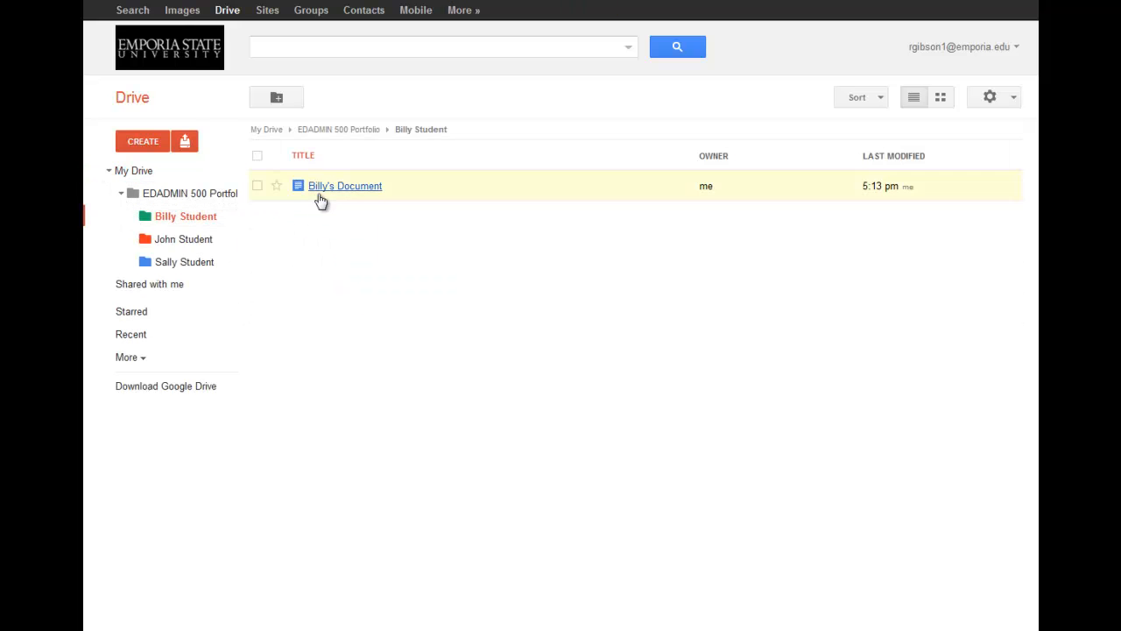
left_click(327, 187)
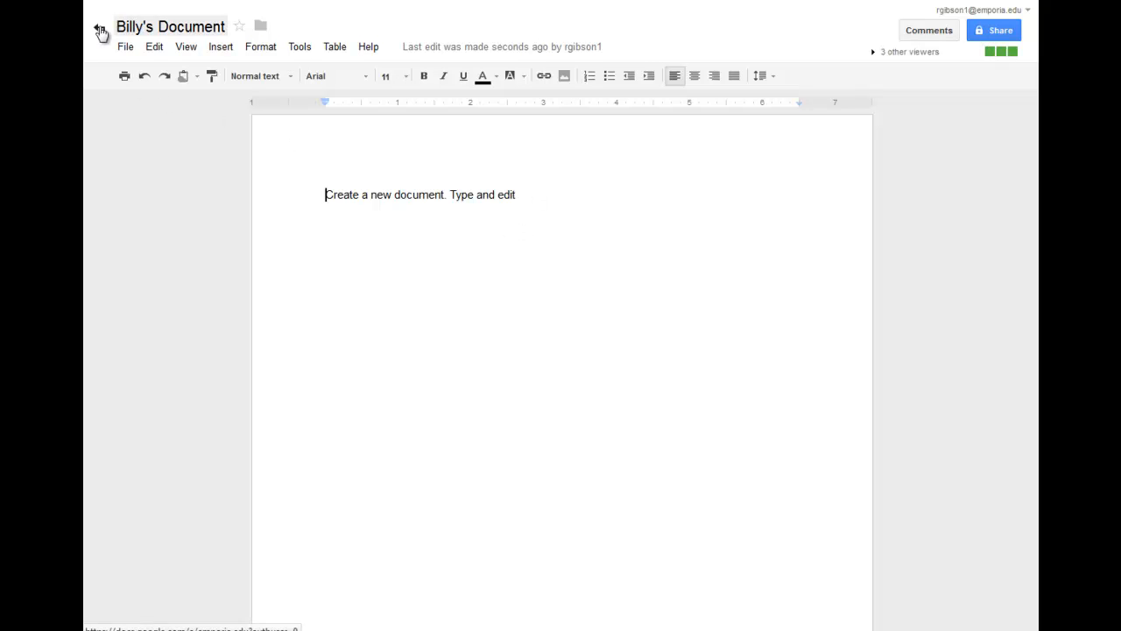
Step: Leave the document for Drive and open the green student folder inside EDADMIN 500 Portfolio
left_click(102, 34)
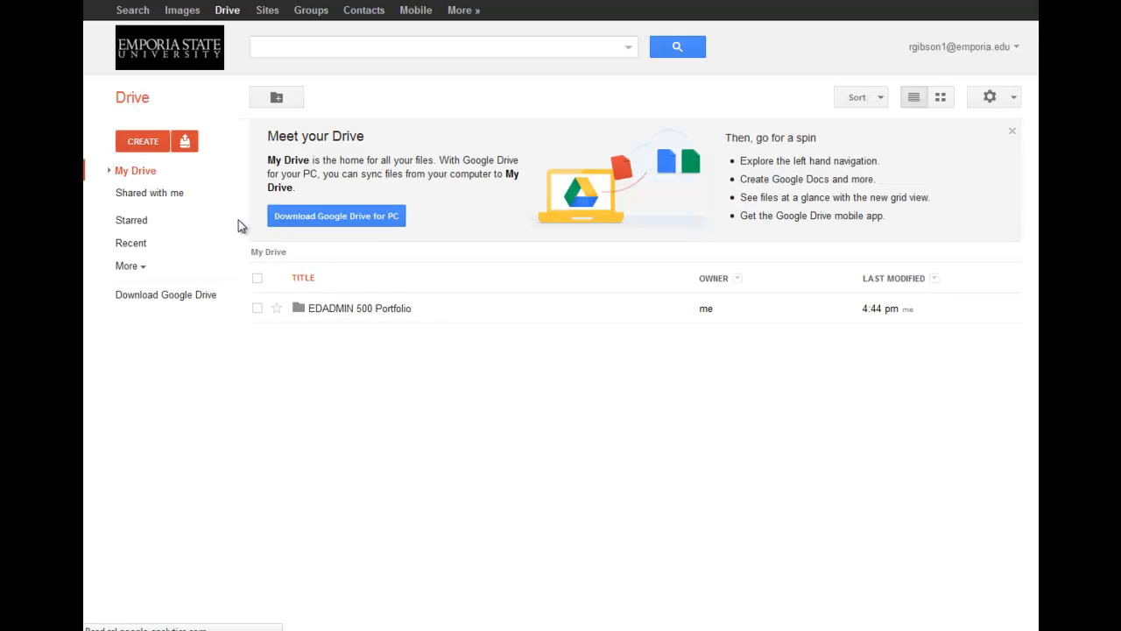
left_click(108, 169)
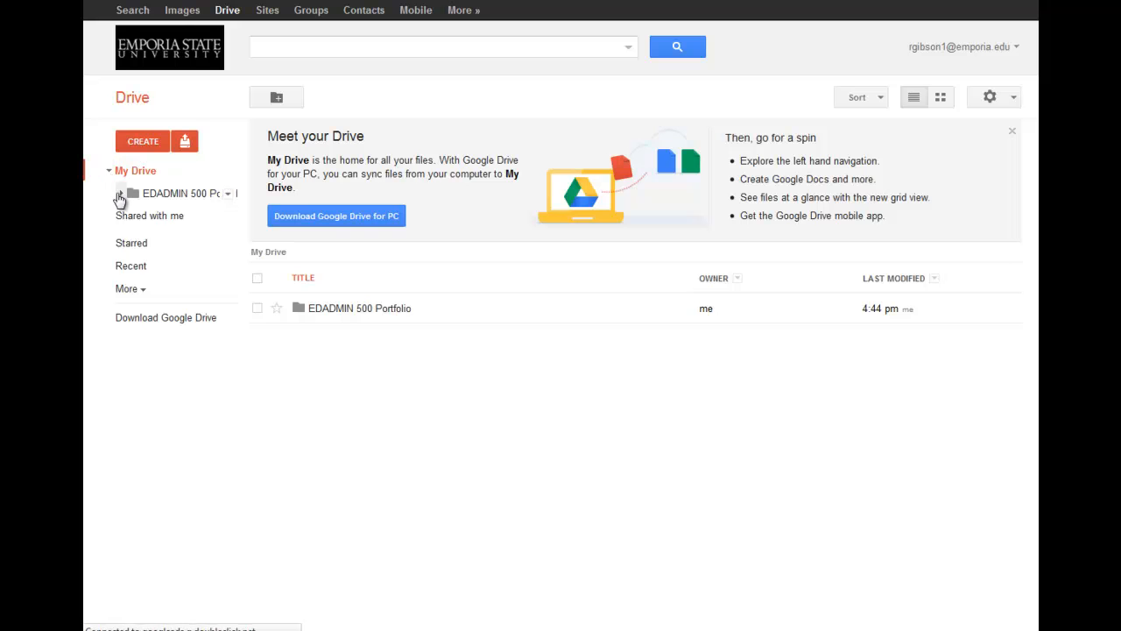
left_click(176, 217)
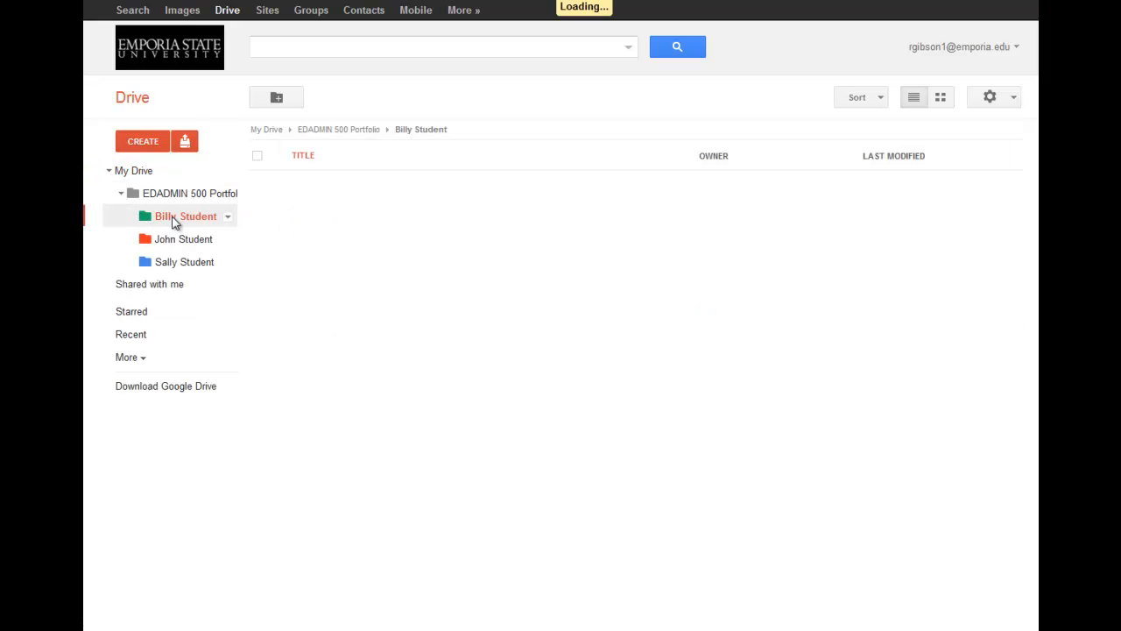
Step: View the types of items that can be created in the folder, and look at the files in the blue student folder
left_click(145, 141)
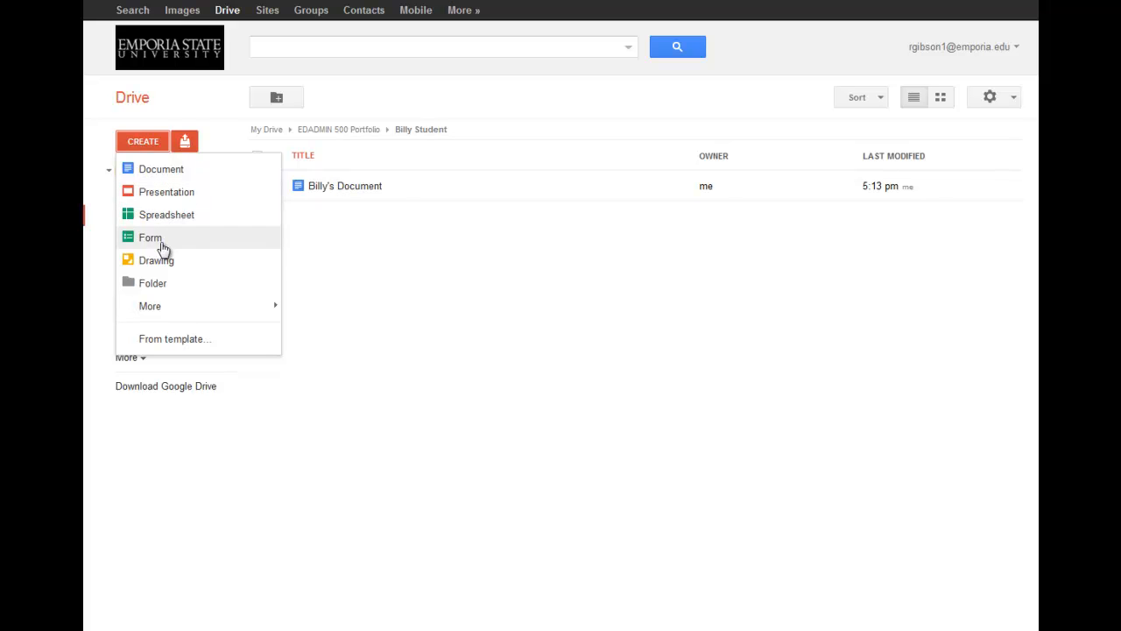
left_click(448, 263)
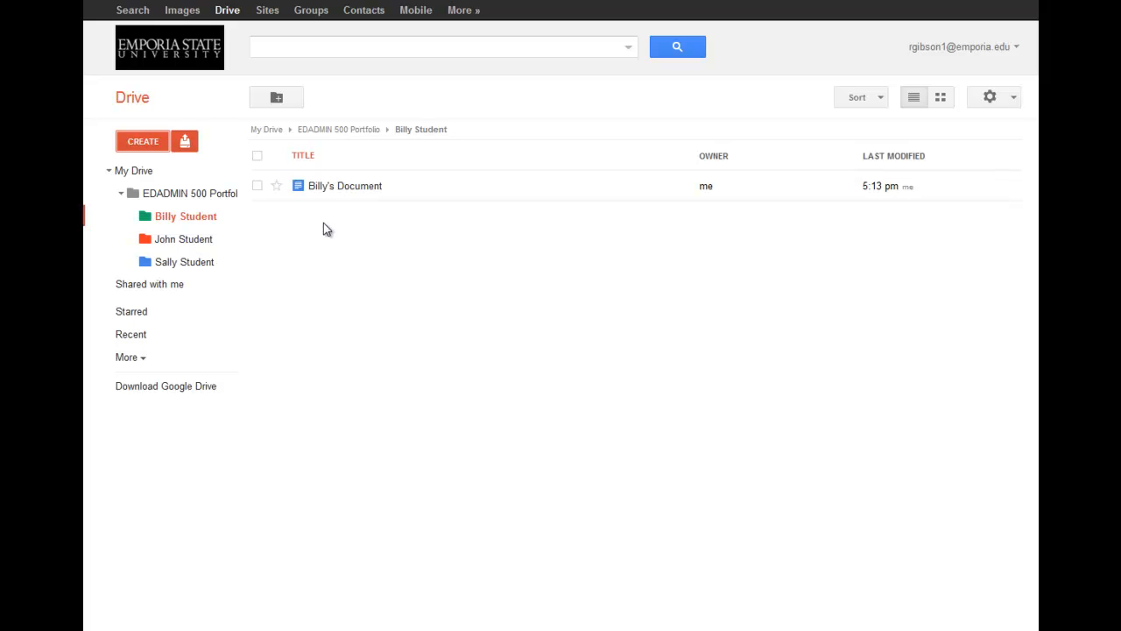
left_click(143, 143)
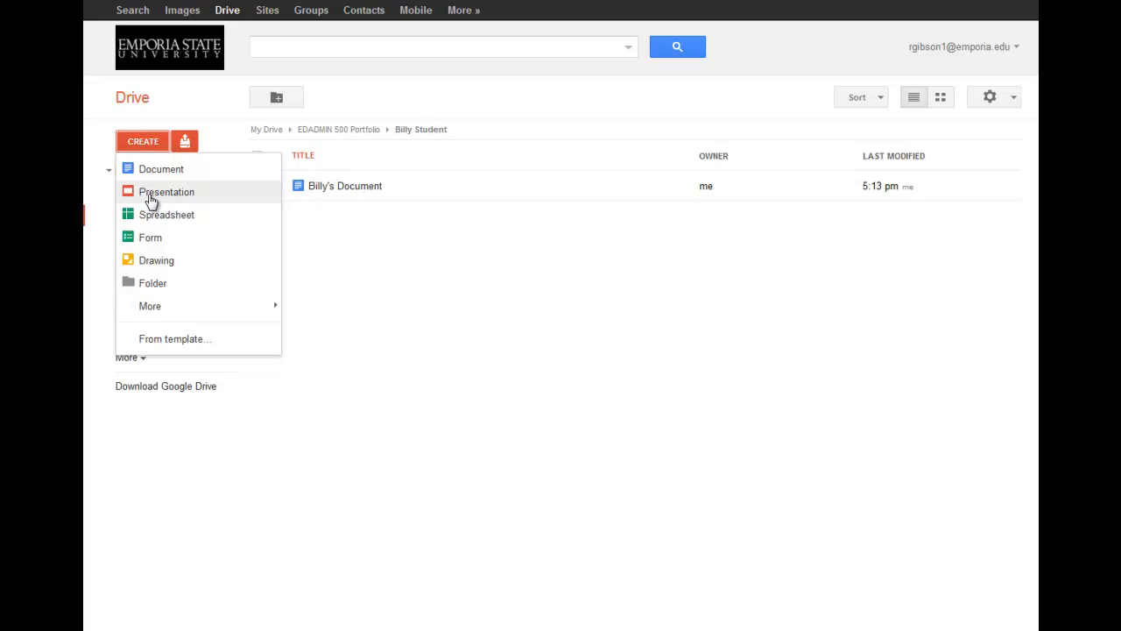
left_click(484, 271)
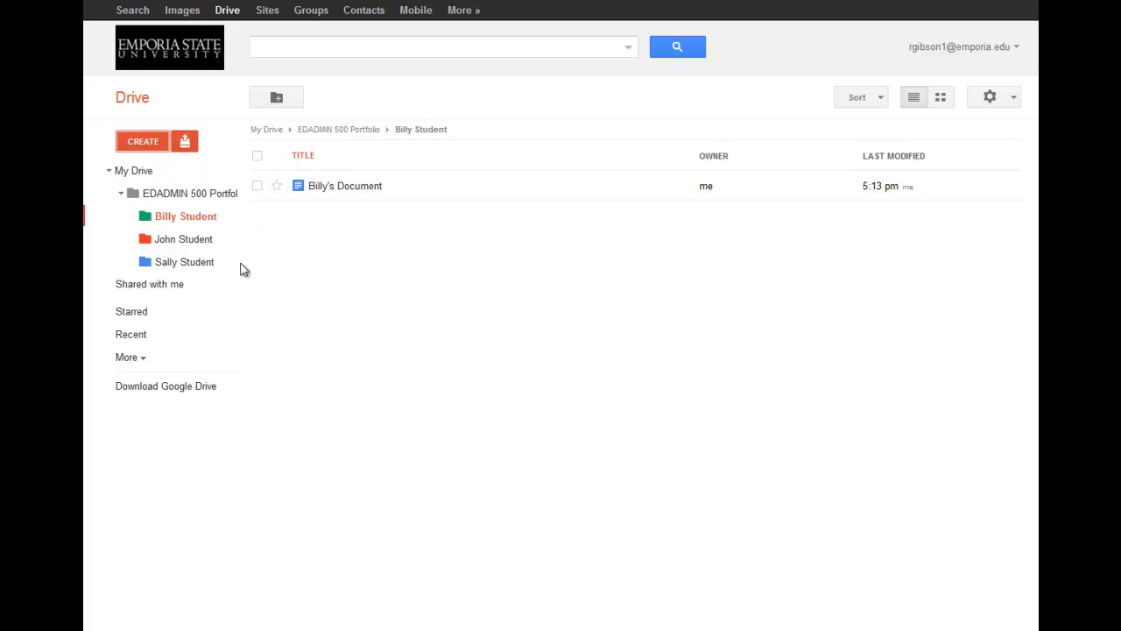
left_click(173, 265)
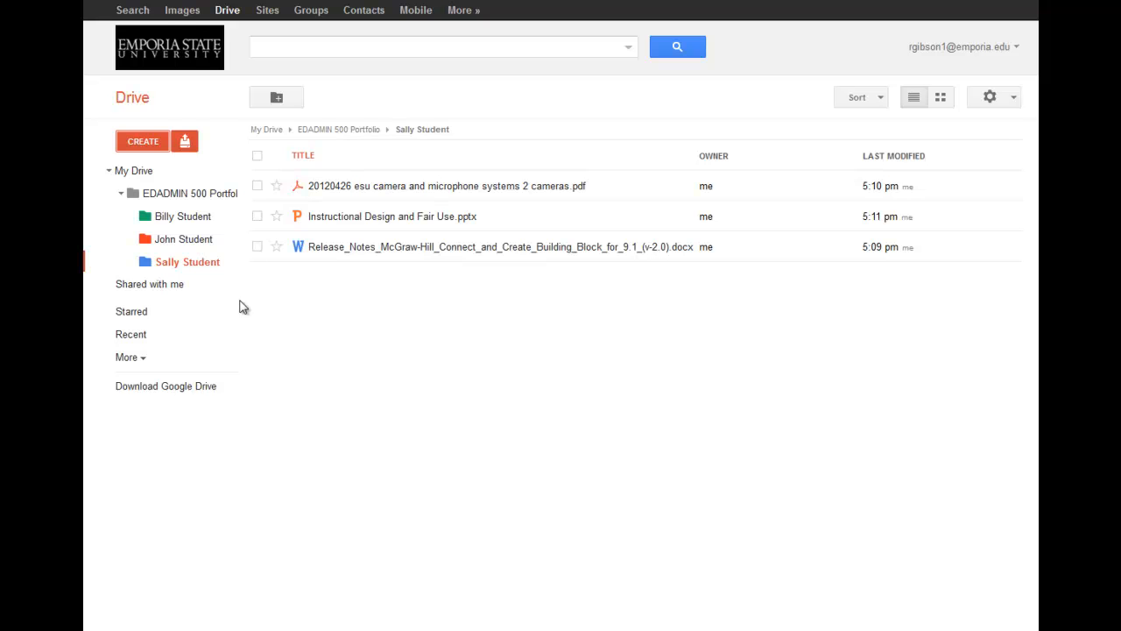
Step: Create a new document in the green student folder and enter the text "New Document." in it
left_click(166, 221)
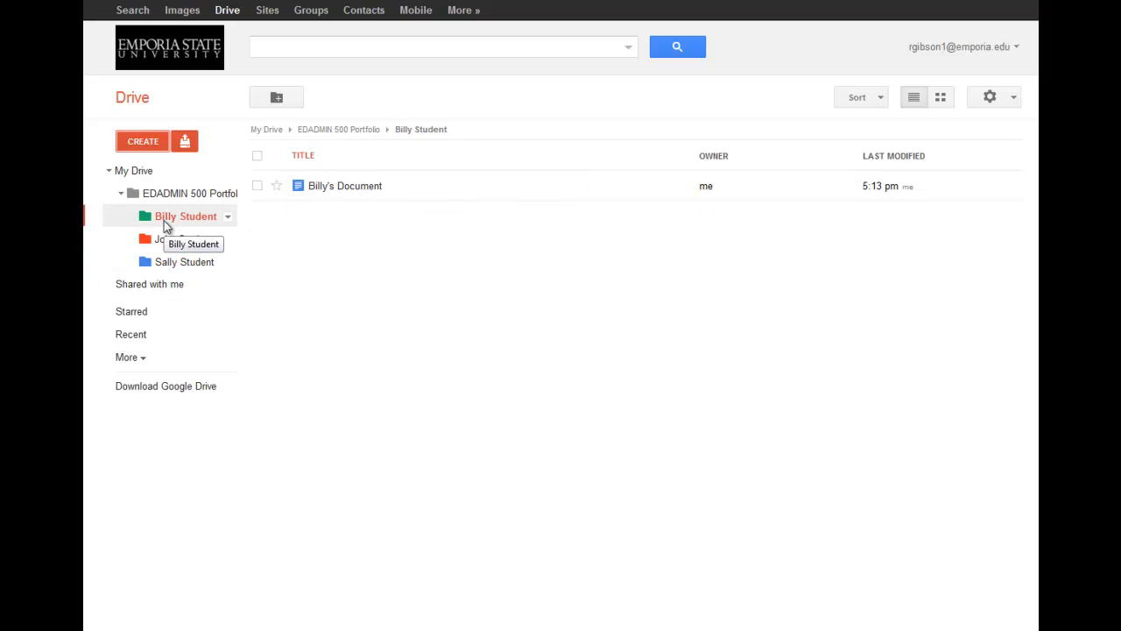
left_click(143, 141)
left_click(158, 169)
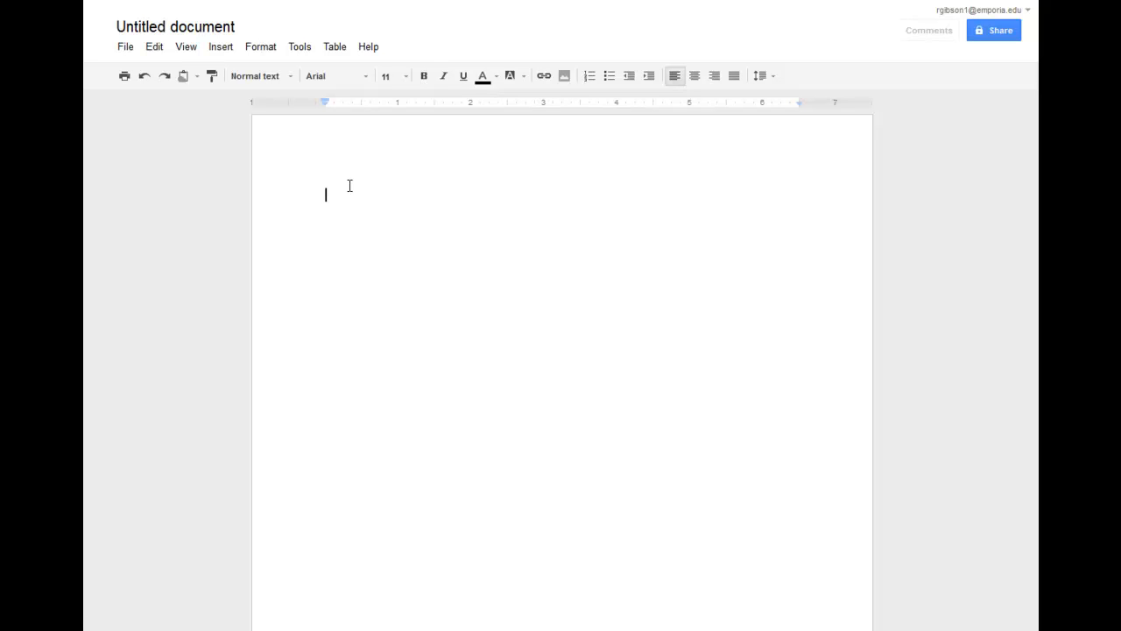
type("New")
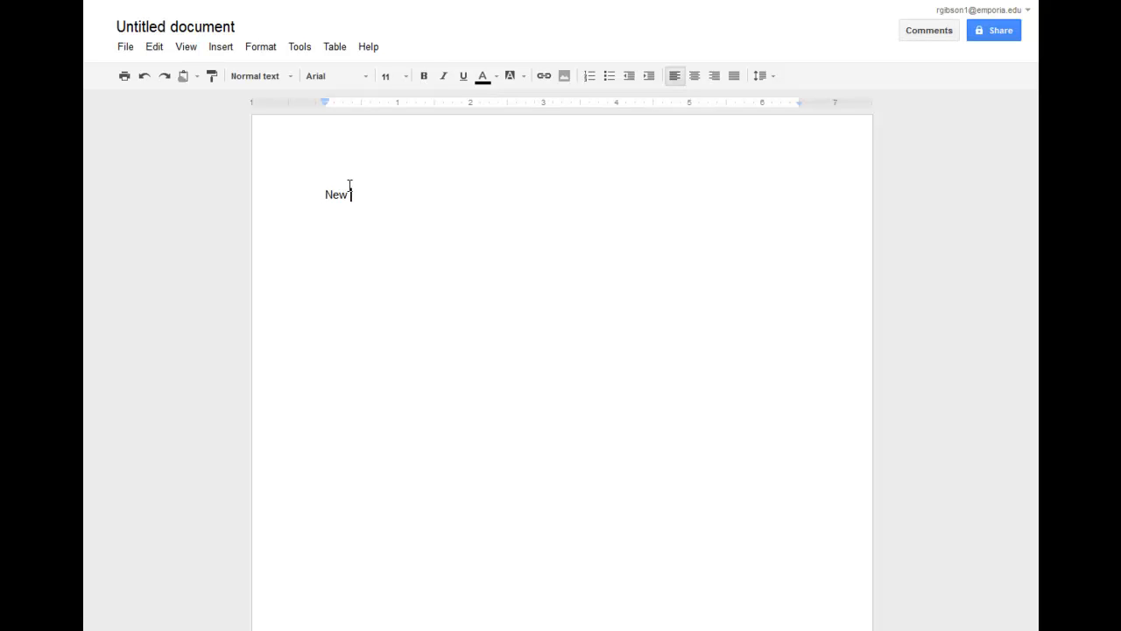
type(" Document")
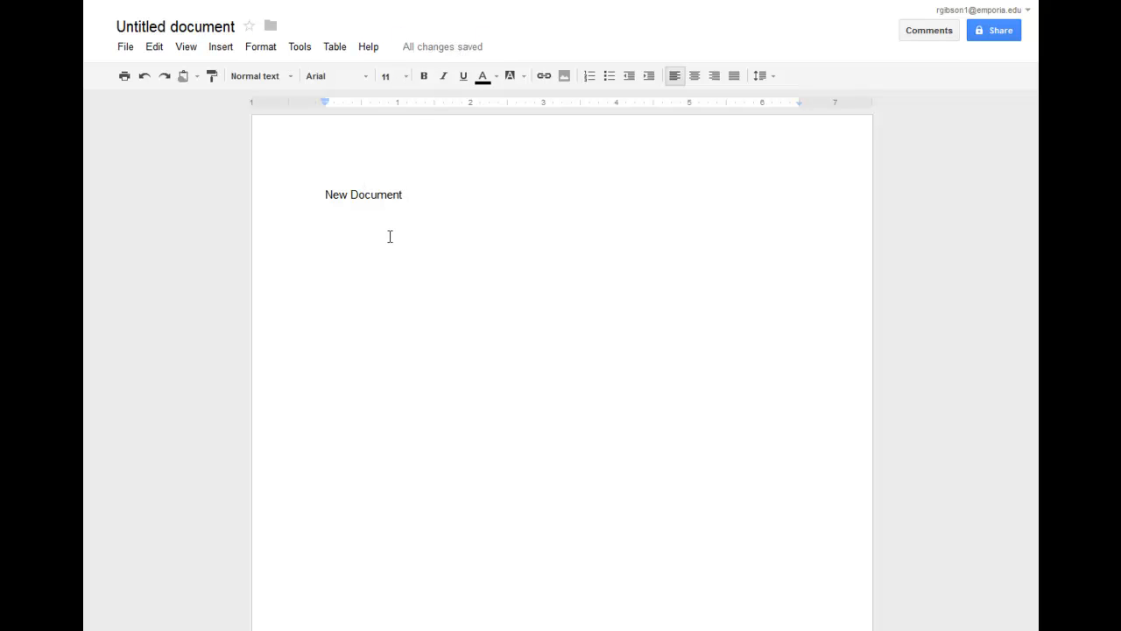
type(".")
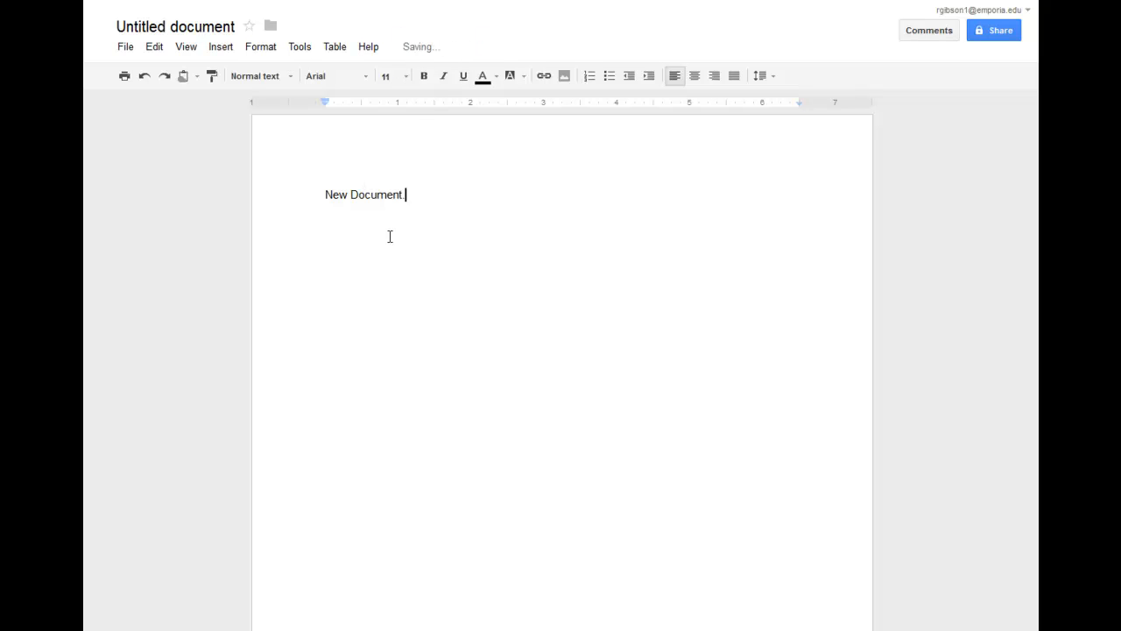
Step: Rename the untitled document as "New Document"
left_click(123, 49)
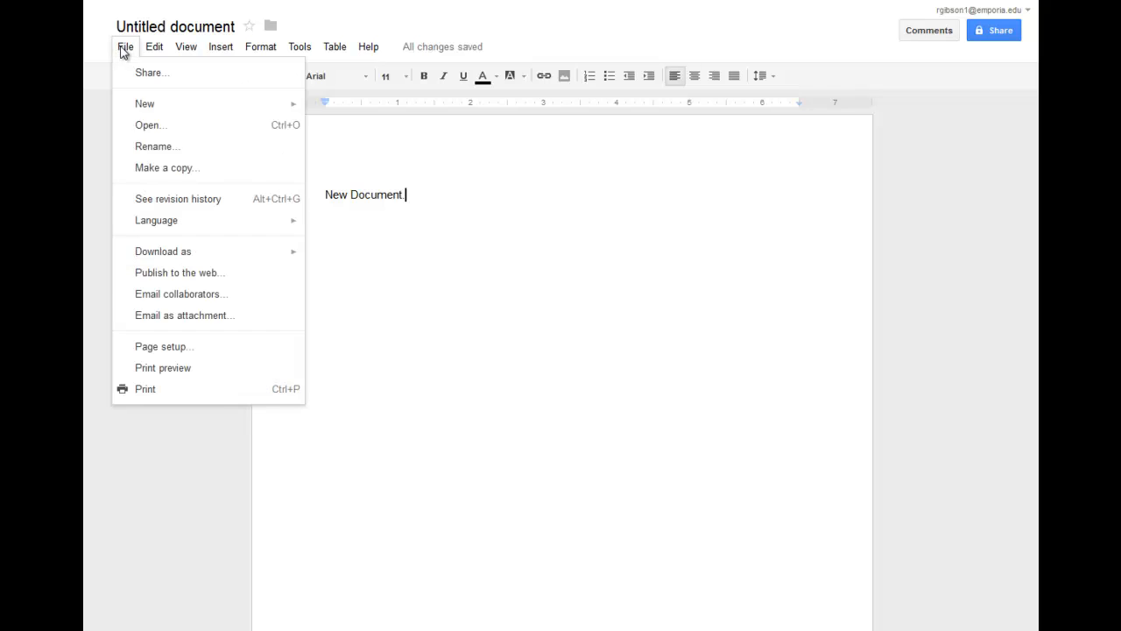
left_click(150, 146)
type("New D")
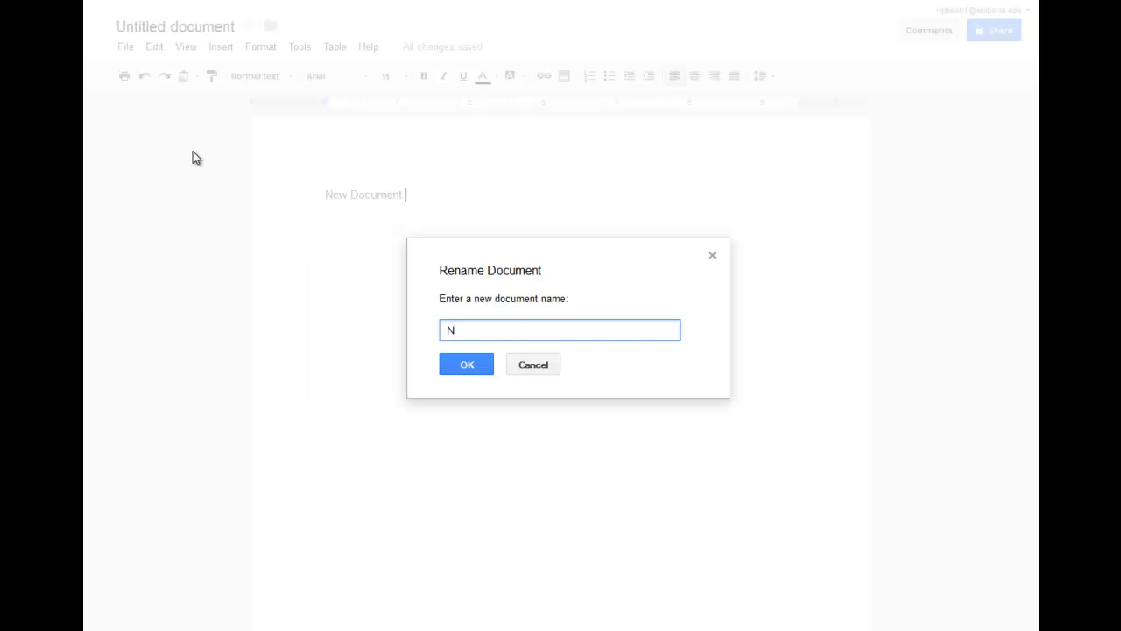
type("cument")
left_click(467, 366)
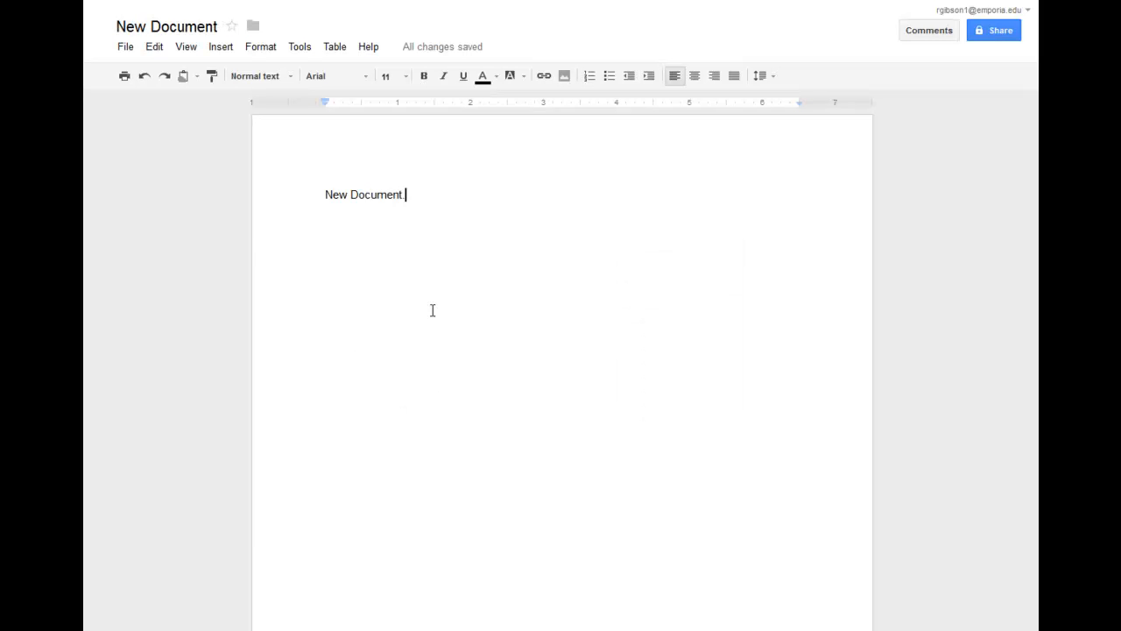
Step: Go back to Drive and check the list of documents in the green student folder of EDADMIN 500 Portfolio
left_click(96, 30)
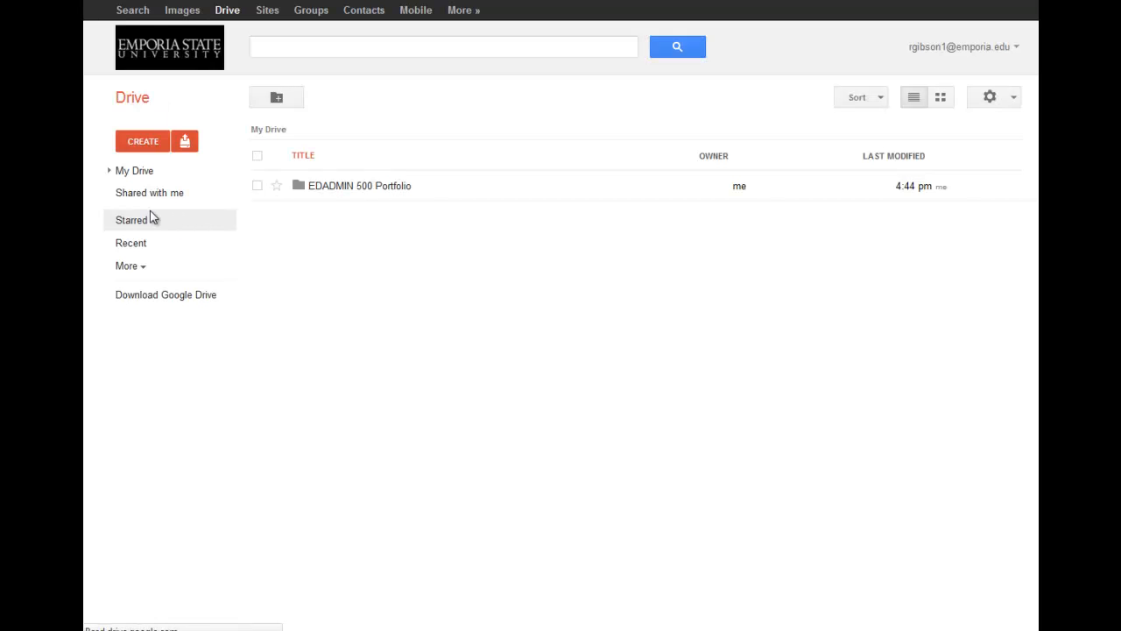
left_click(109, 171)
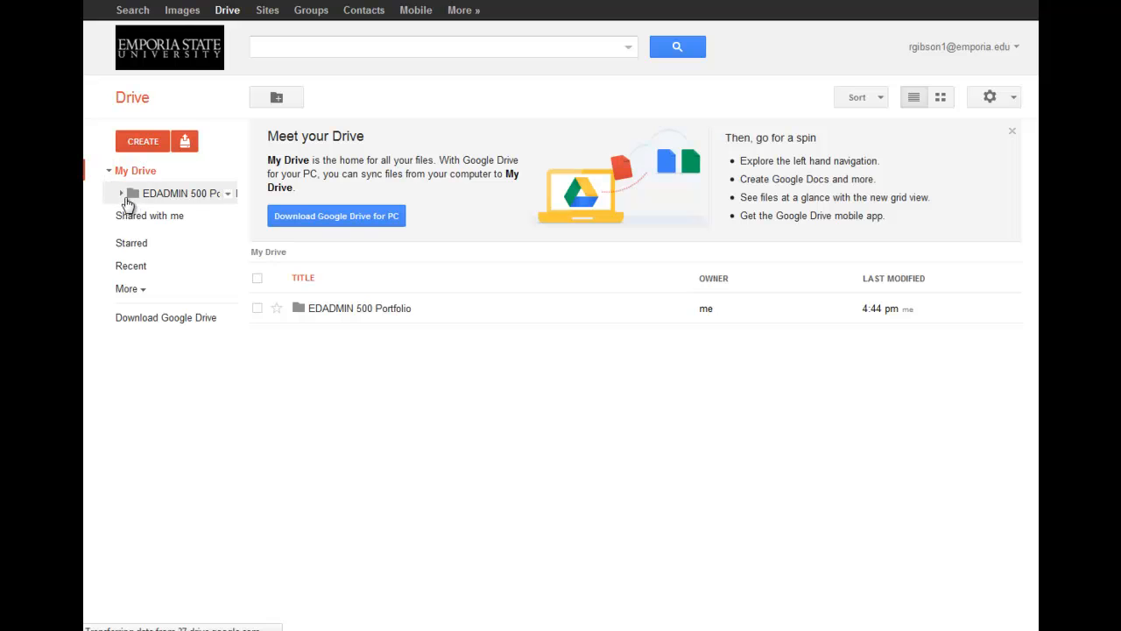
left_click(122, 194)
left_click(155, 220)
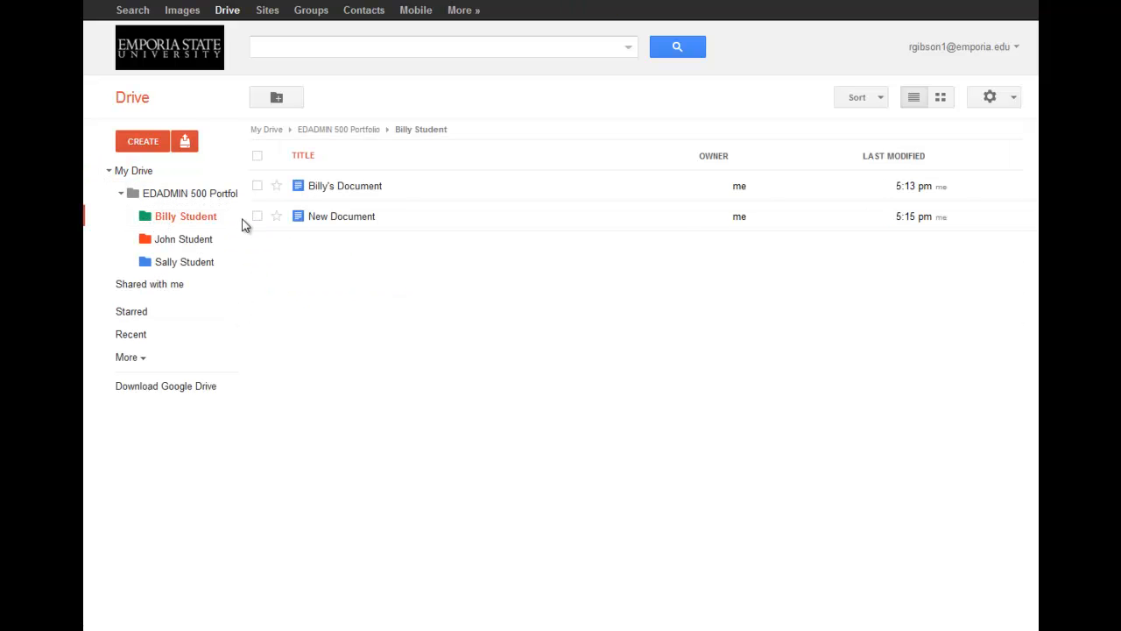